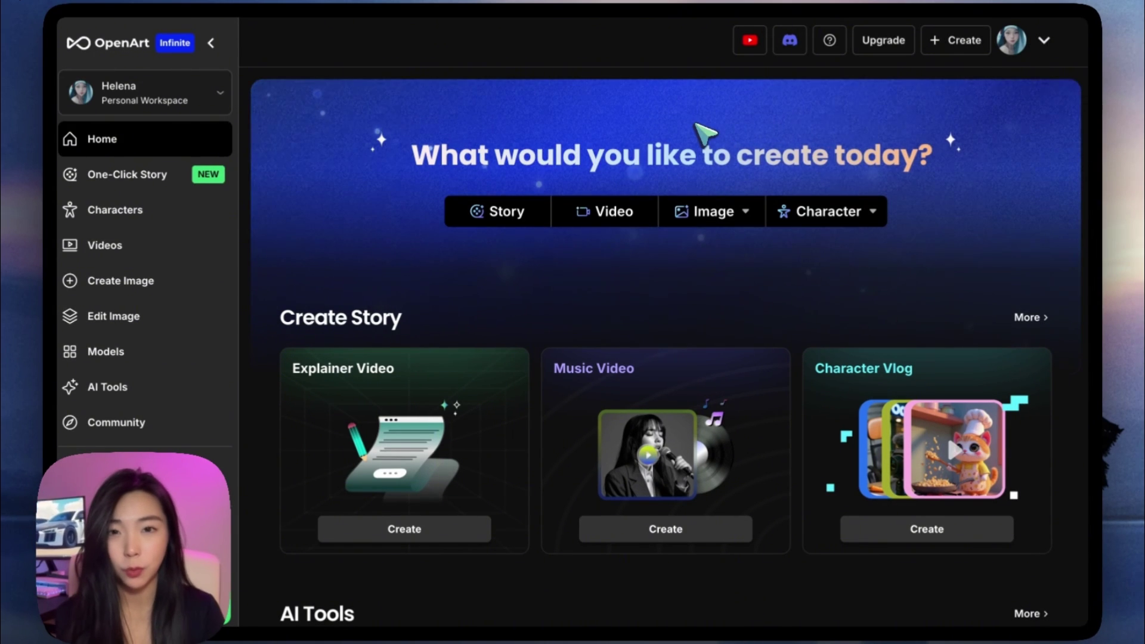
# Start a new Character Vlog from the One-Click Story page.
pyautogui.click(152, 179)
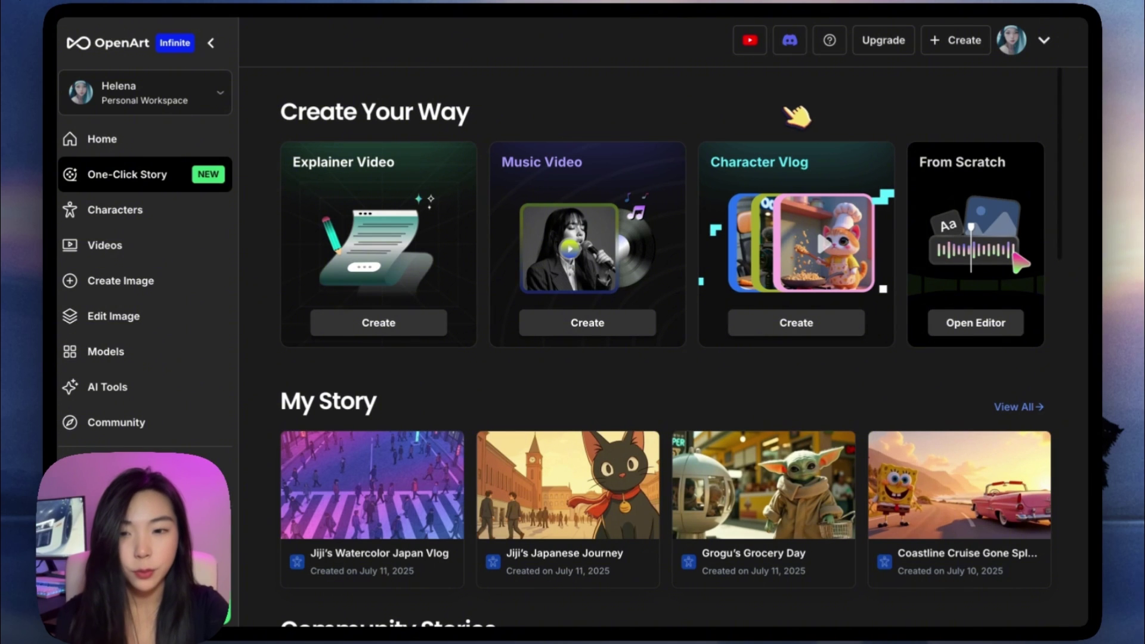
pyautogui.moveTo(786, 132)
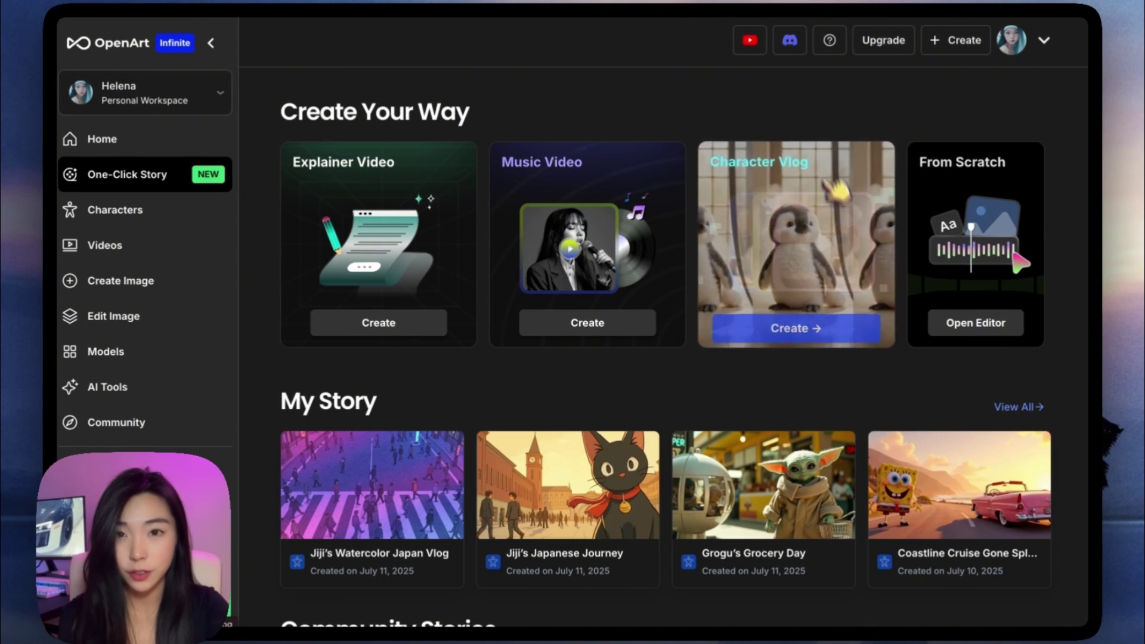
pyautogui.click(816, 328)
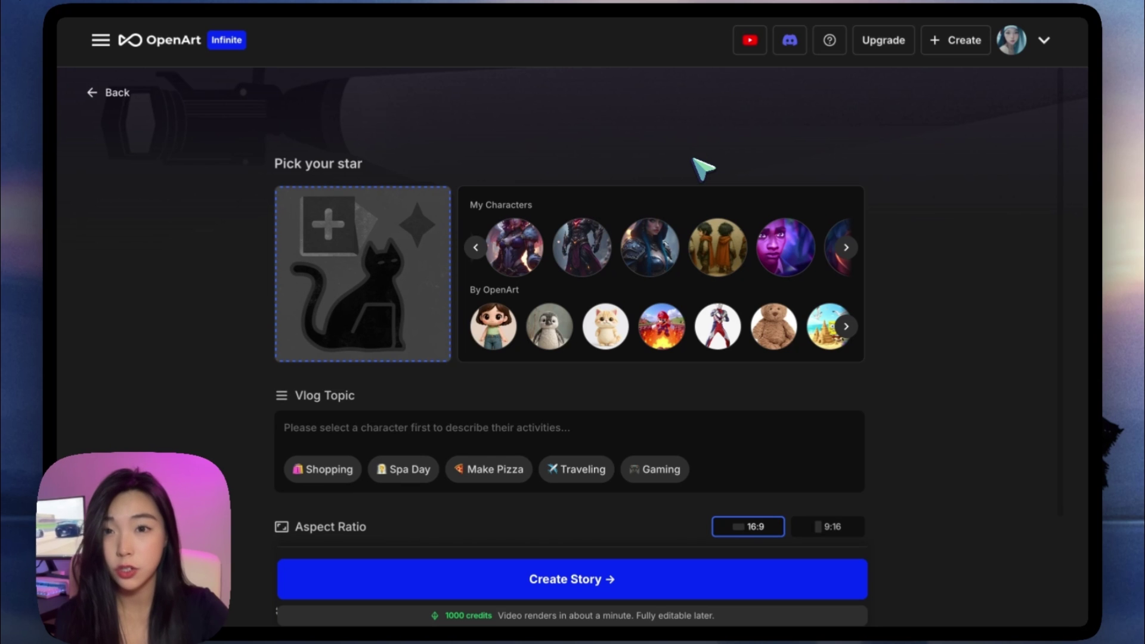
# Choose the Teddy character by OpenArt as the vlog's star and apply the Gaming topic suggestion.
pyautogui.hscroll(5, 715, 238)
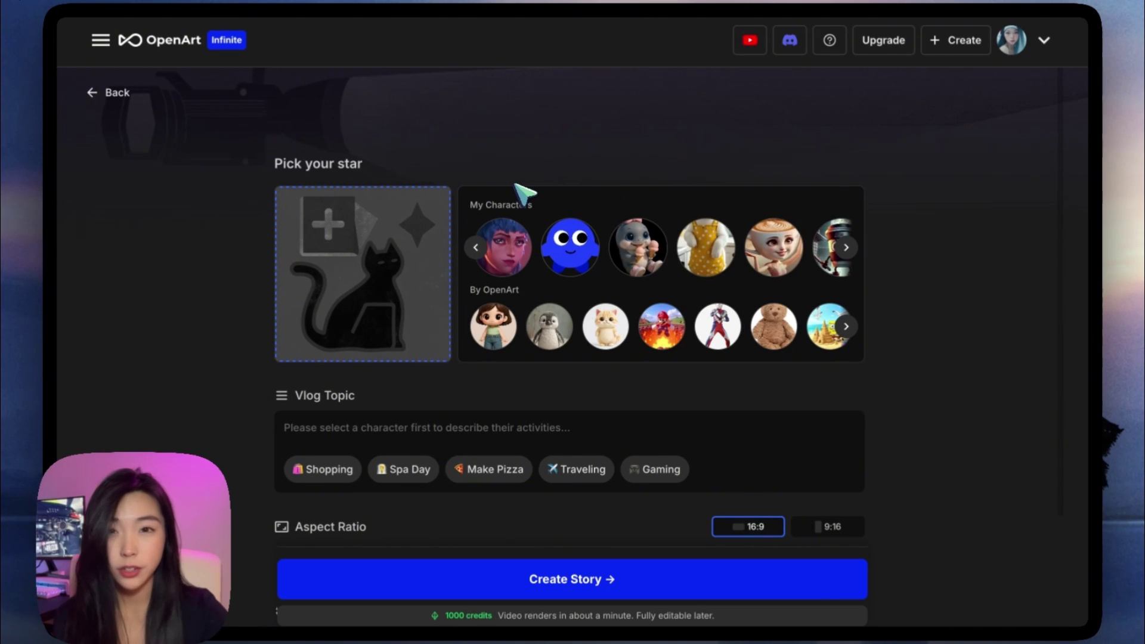
pyautogui.hscroll(5, 638, 248)
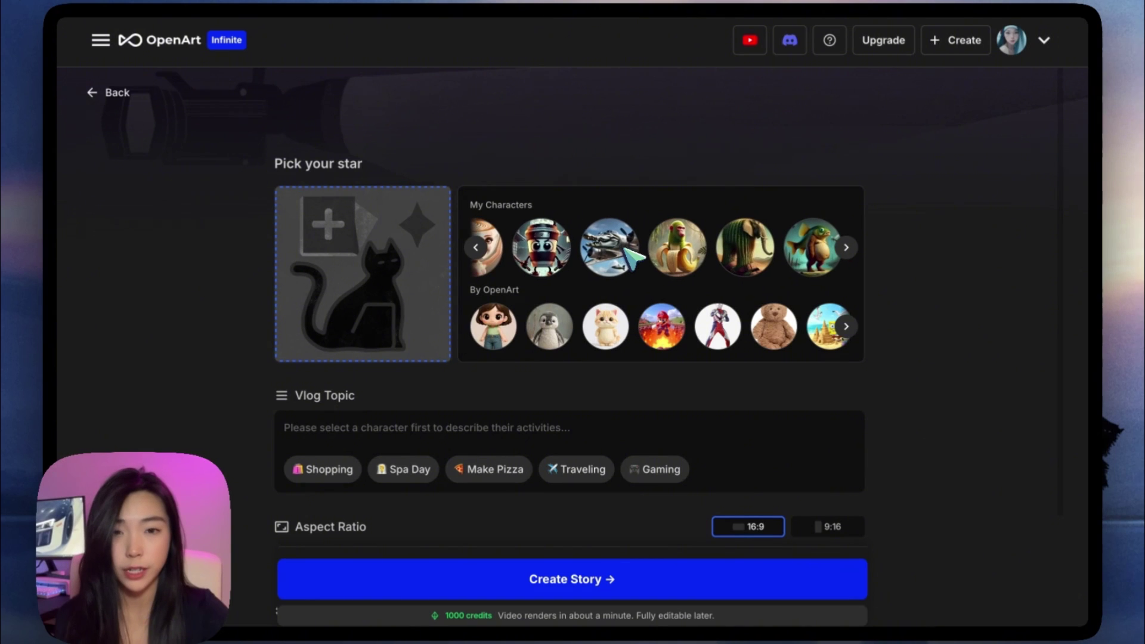
pyautogui.hscroll(5, 662, 325)
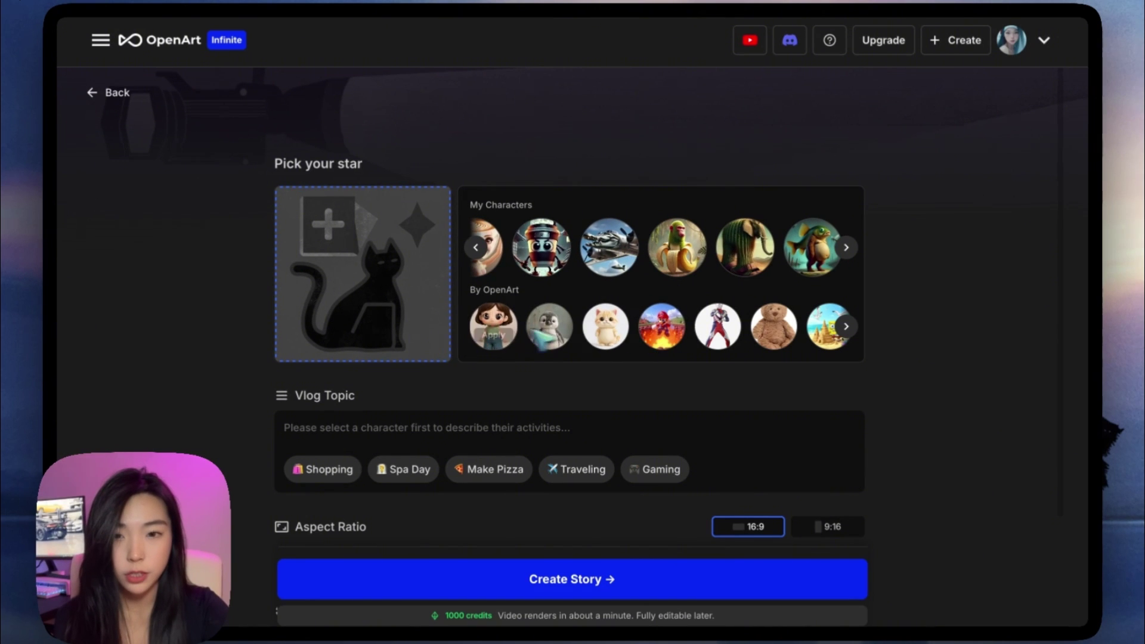
pyautogui.hscroll(-5, 716, 349)
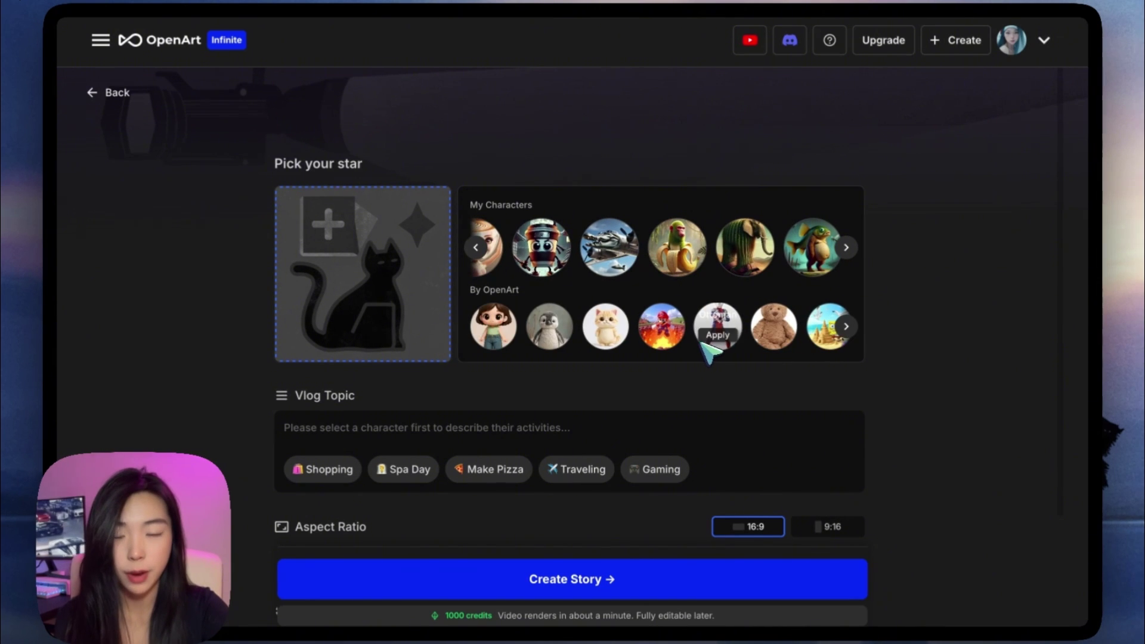
pyautogui.click(781, 337)
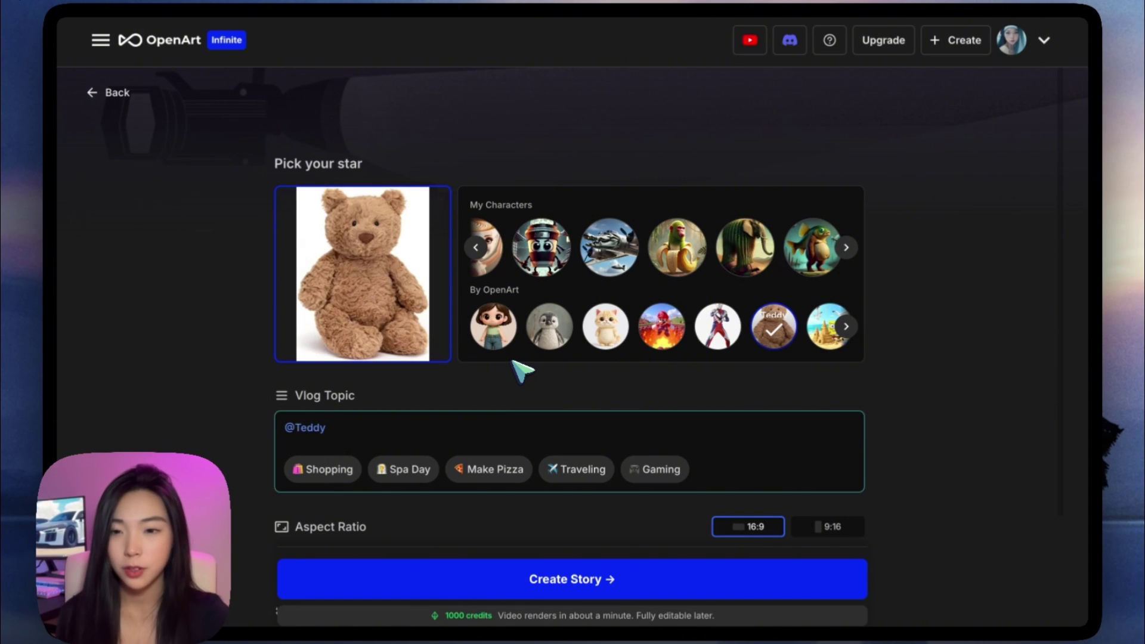
pyautogui.click(680, 469)
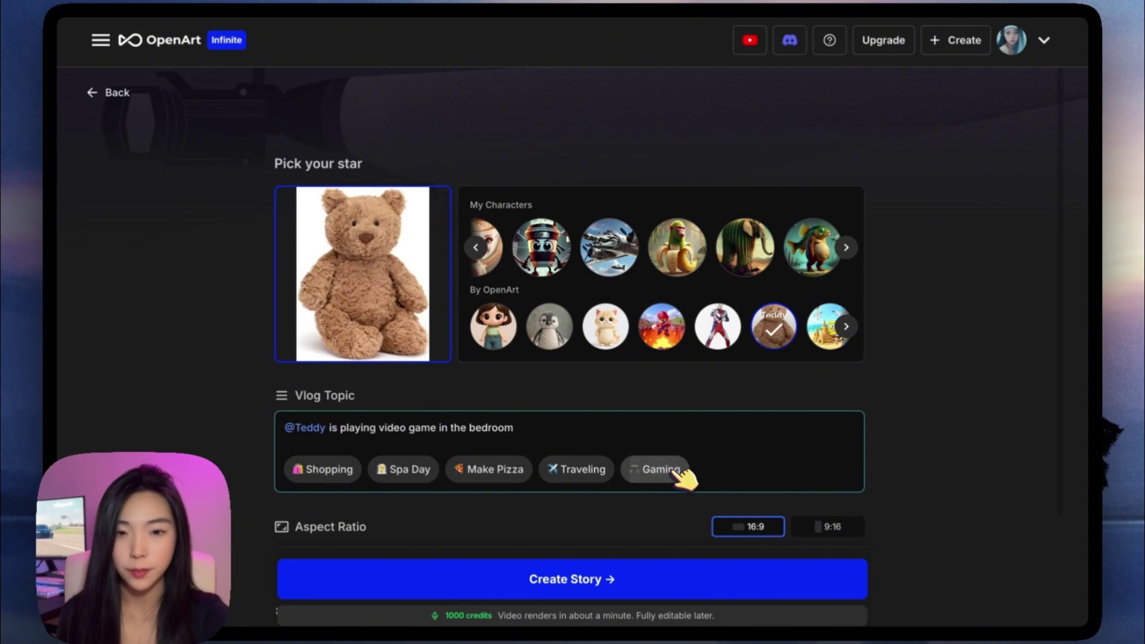
# Examine the background music choices and the image and video model settings for the vlog.
pyautogui.scroll(-2, 686, 474)
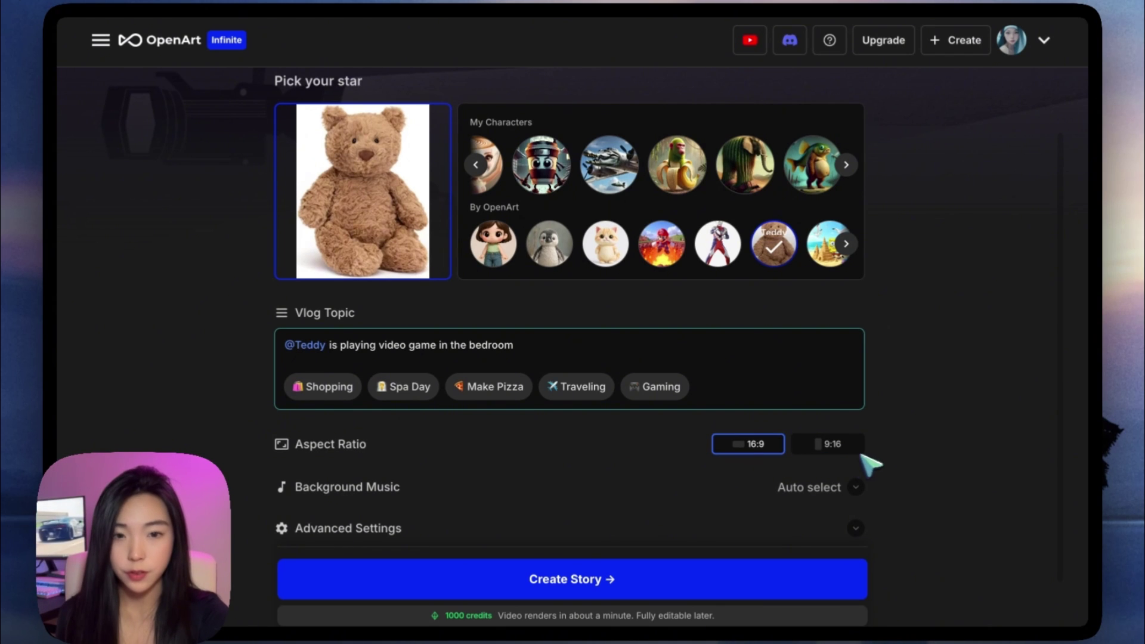
pyautogui.scroll(-1, 686, 453)
pyautogui.click(856, 424)
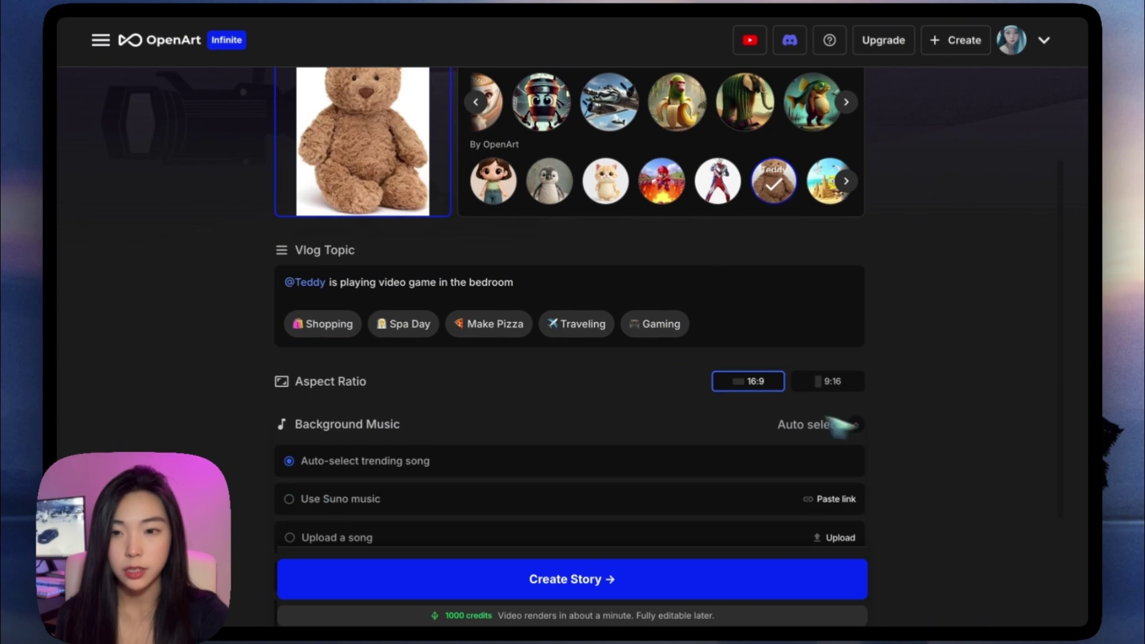
pyautogui.scroll(-2, 596, 430)
pyautogui.scroll(-1, 375, 439)
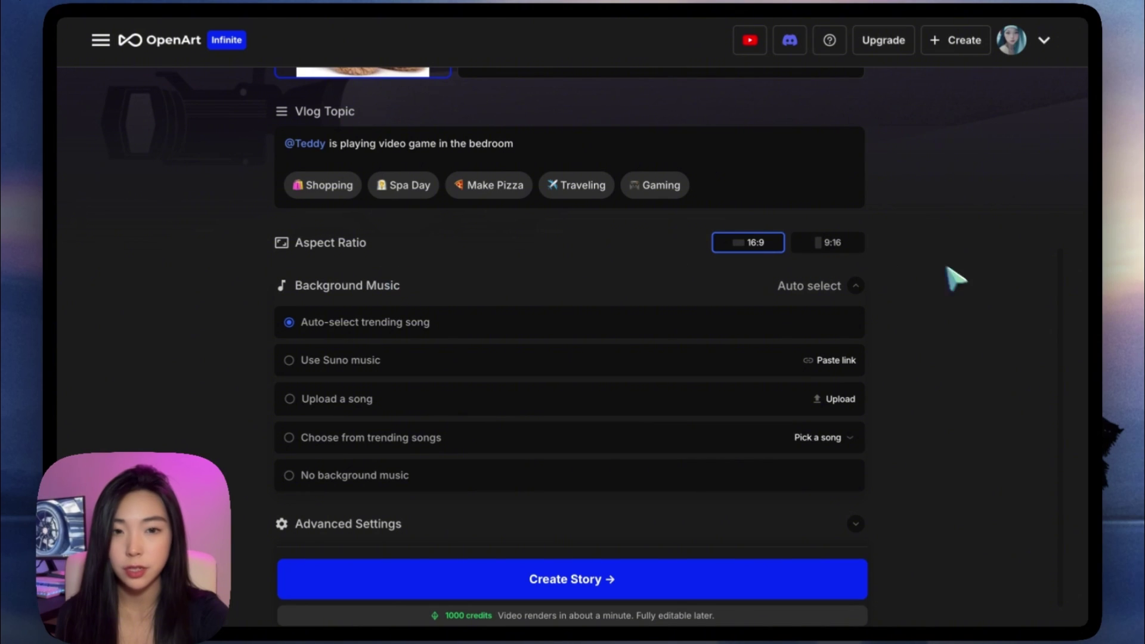
pyautogui.click(856, 285)
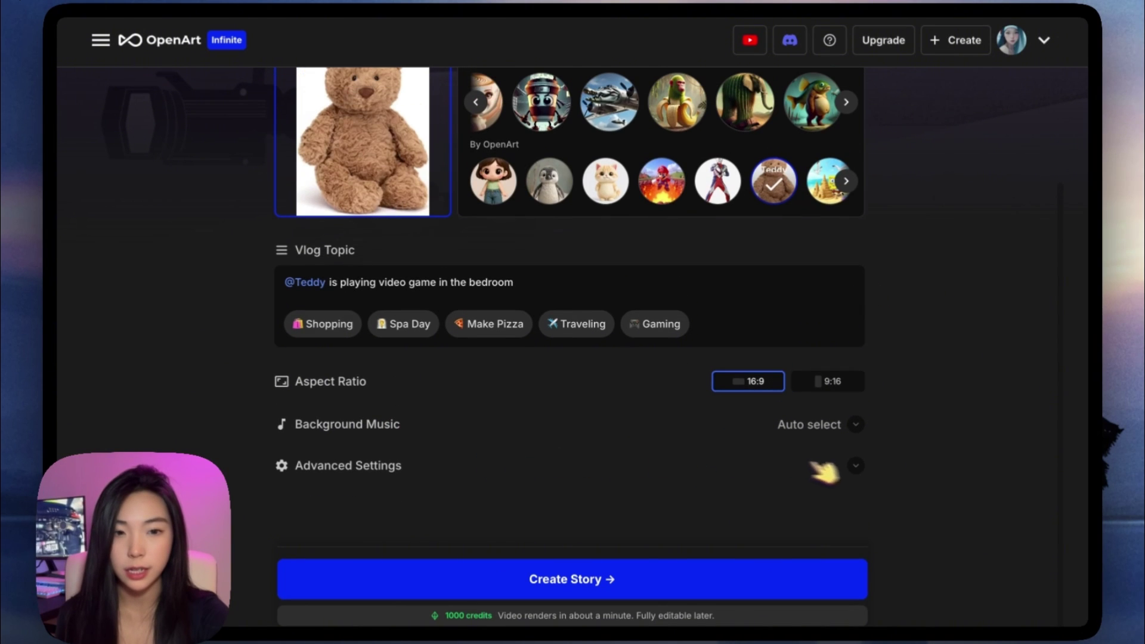
pyautogui.click(859, 466)
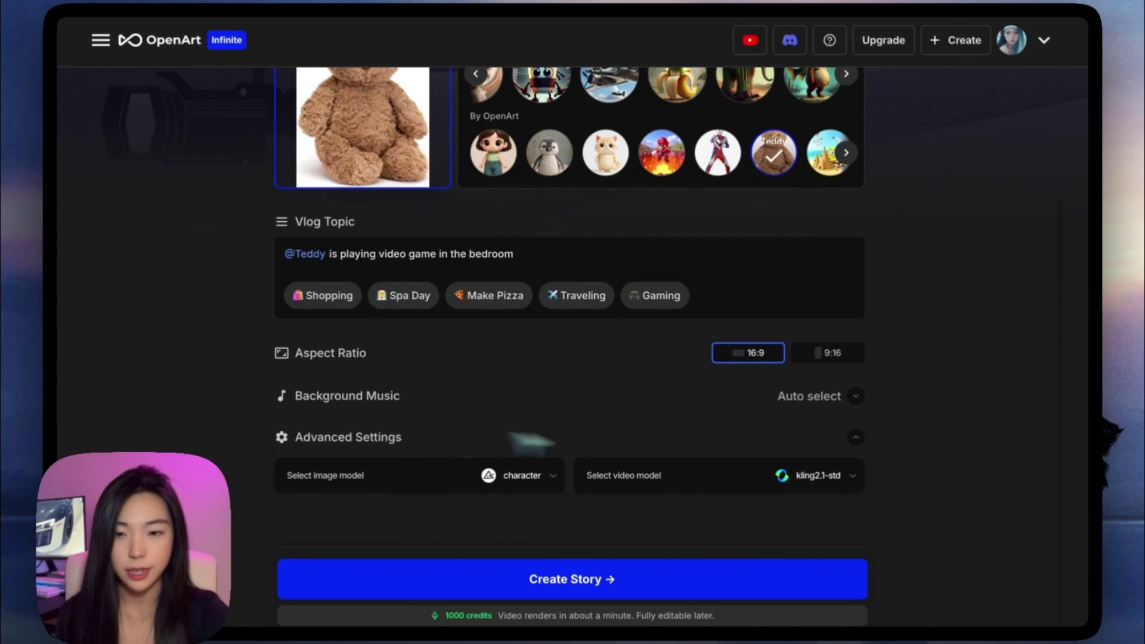
pyautogui.click(857, 437)
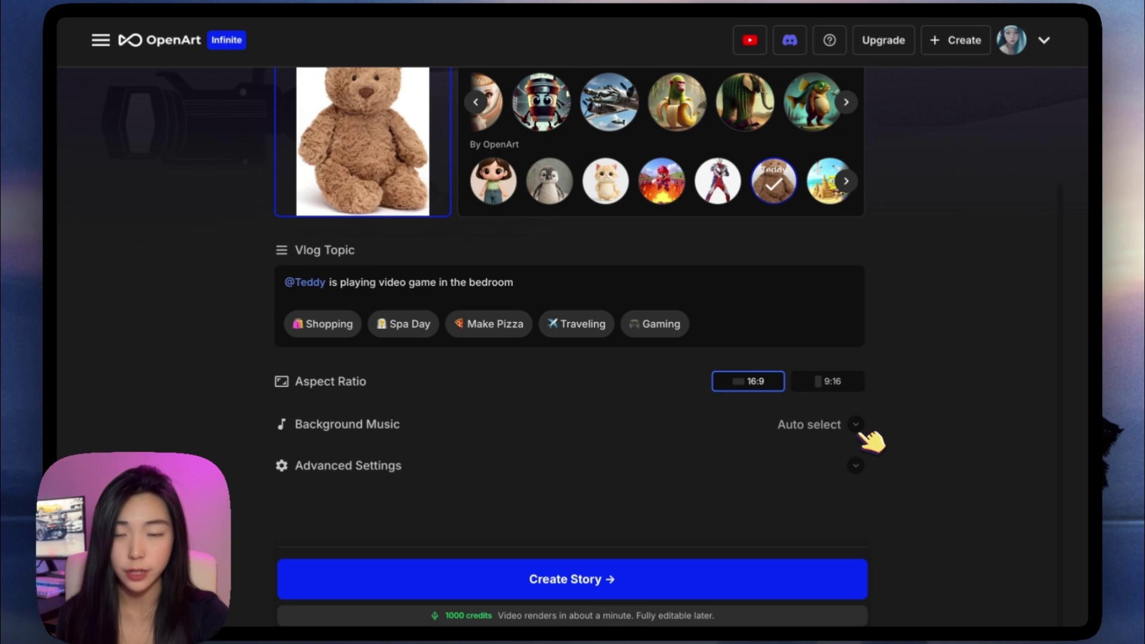
pyautogui.scroll(1, 727, 468)
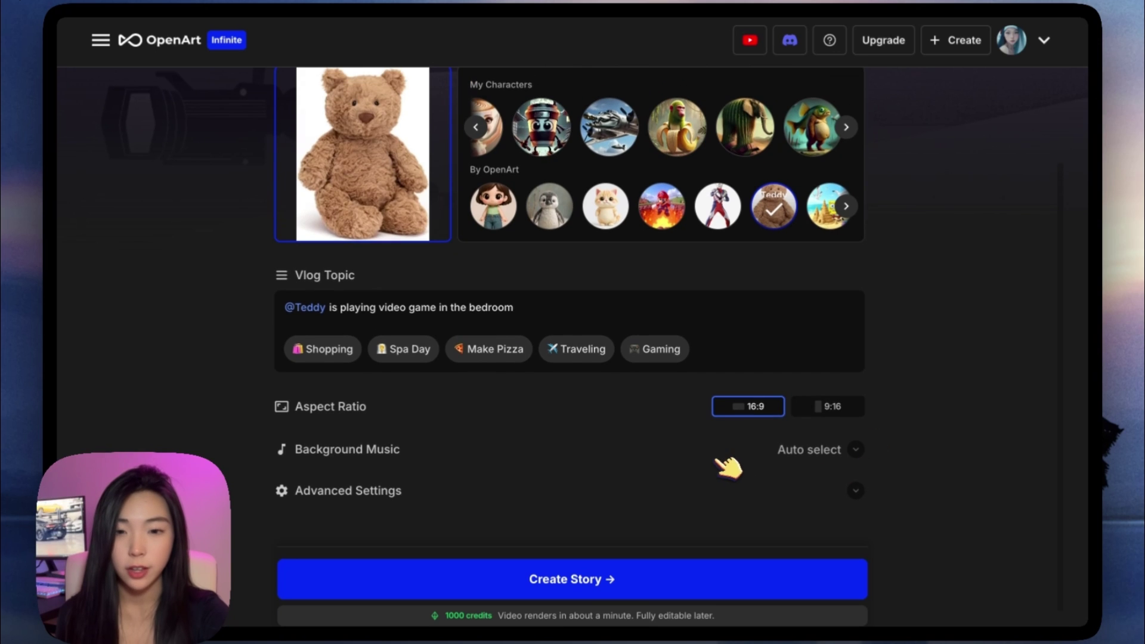
# Generate the Teddy gaming story and open its preview.
pyautogui.click(513, 579)
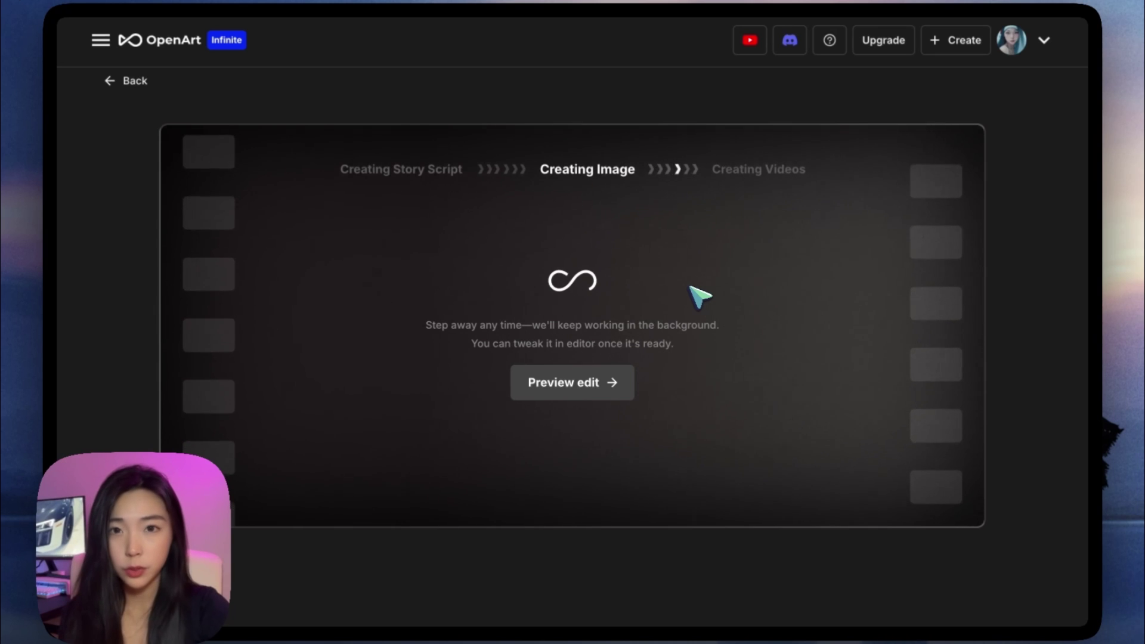
pyautogui.click(631, 378)
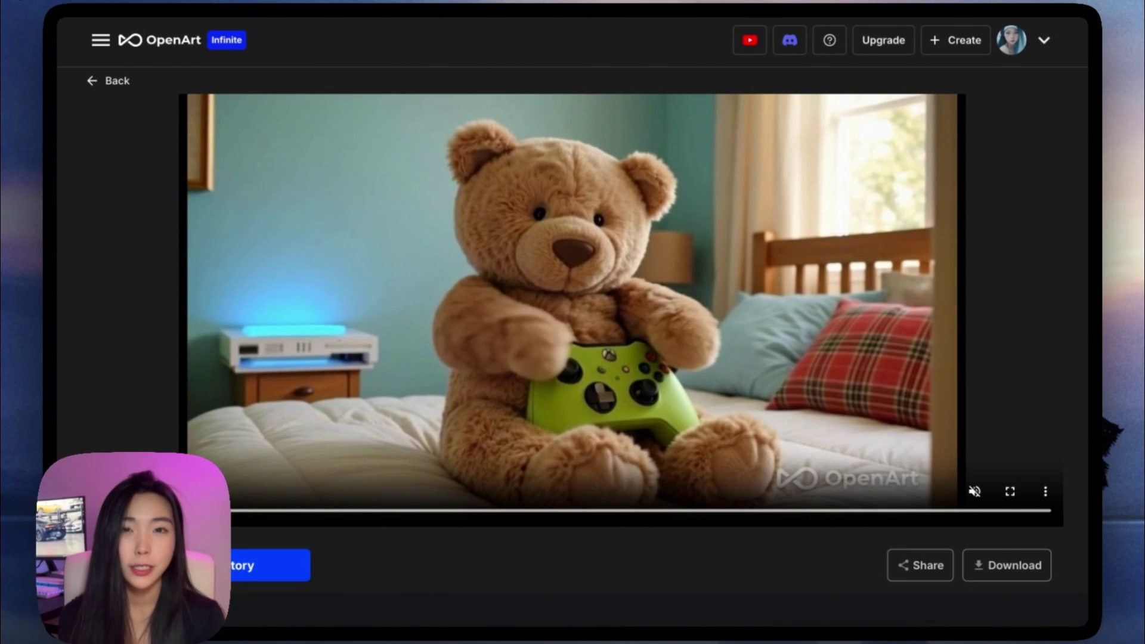
# Skim through the generated Teddy video at several points to review its scenes.
pyautogui.click(332, 511)
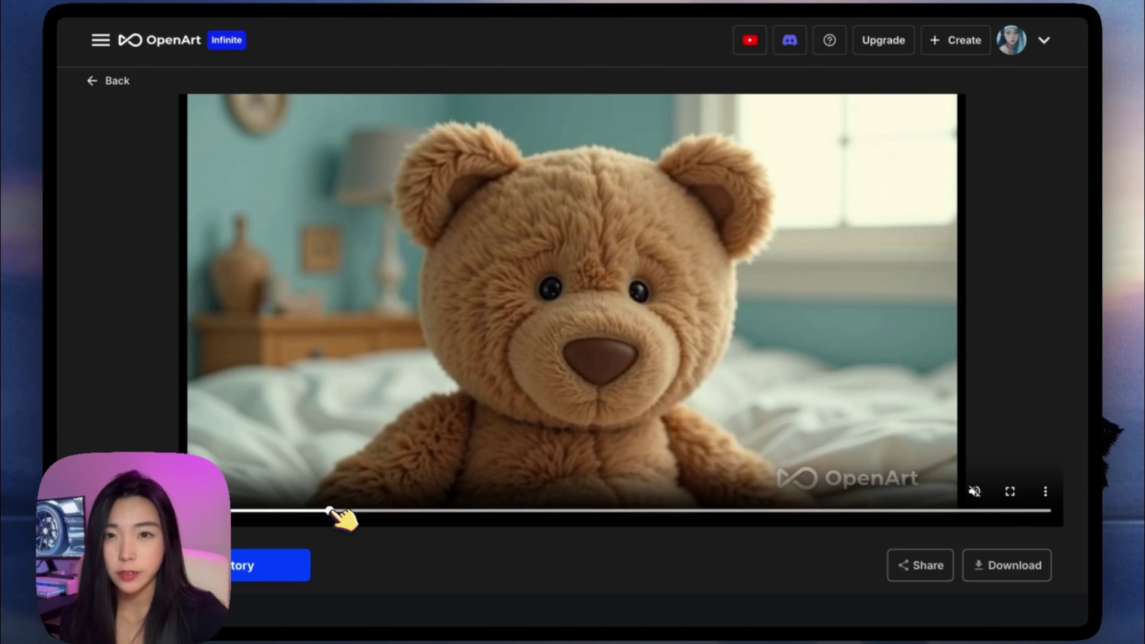
pyautogui.moveTo(330, 511); pyautogui.dragTo(425, 518)
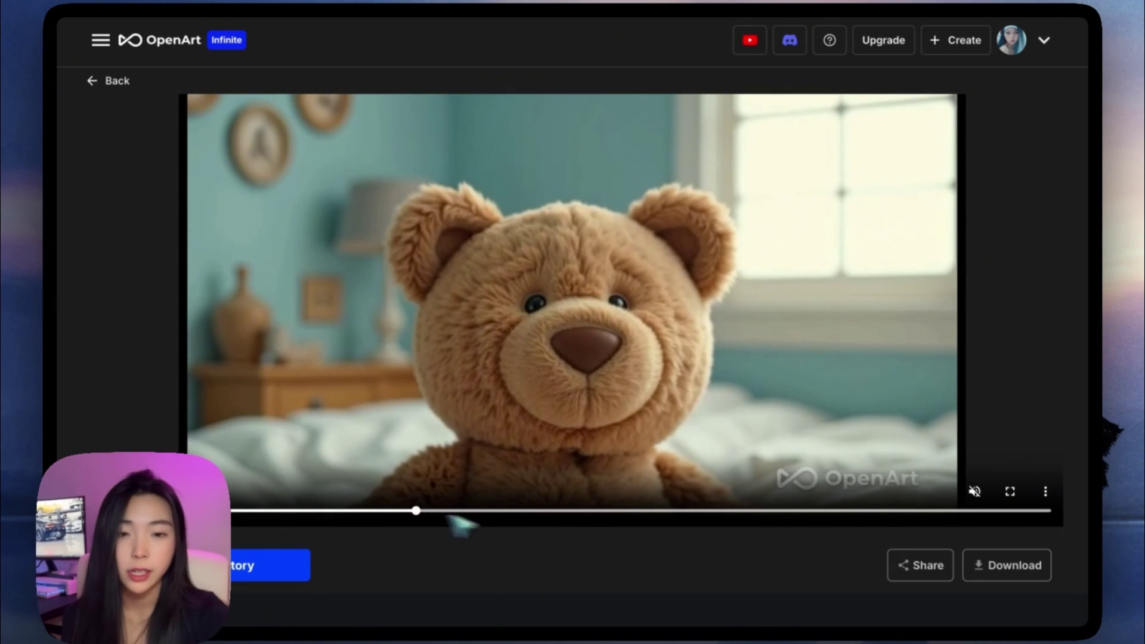
pyautogui.click(781, 511)
pyautogui.click(747, 511)
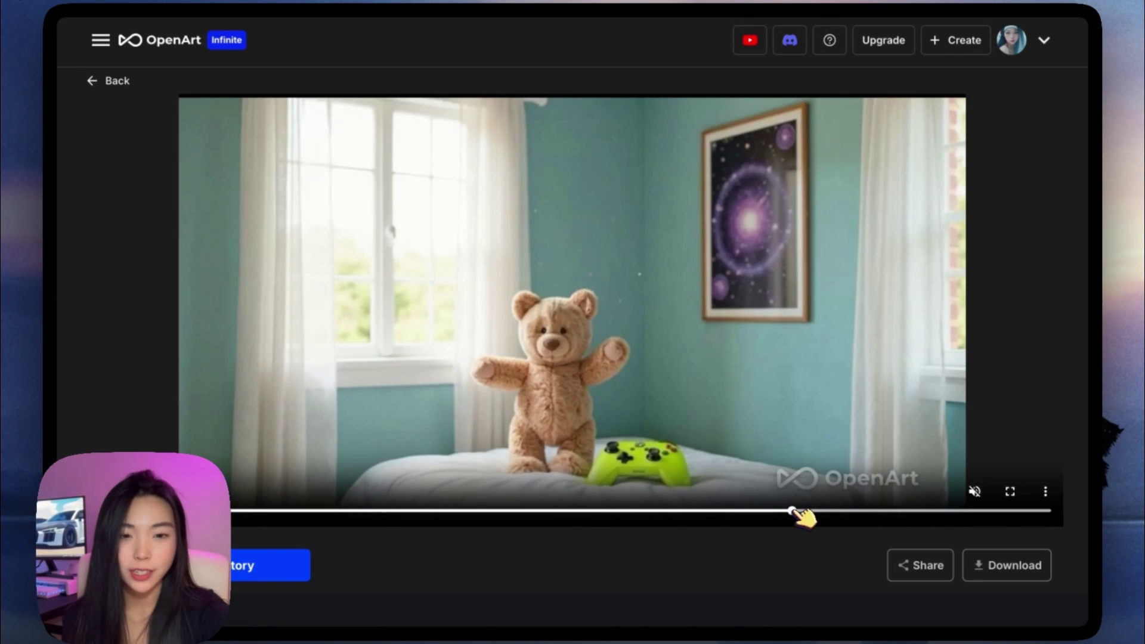
pyautogui.click(793, 511)
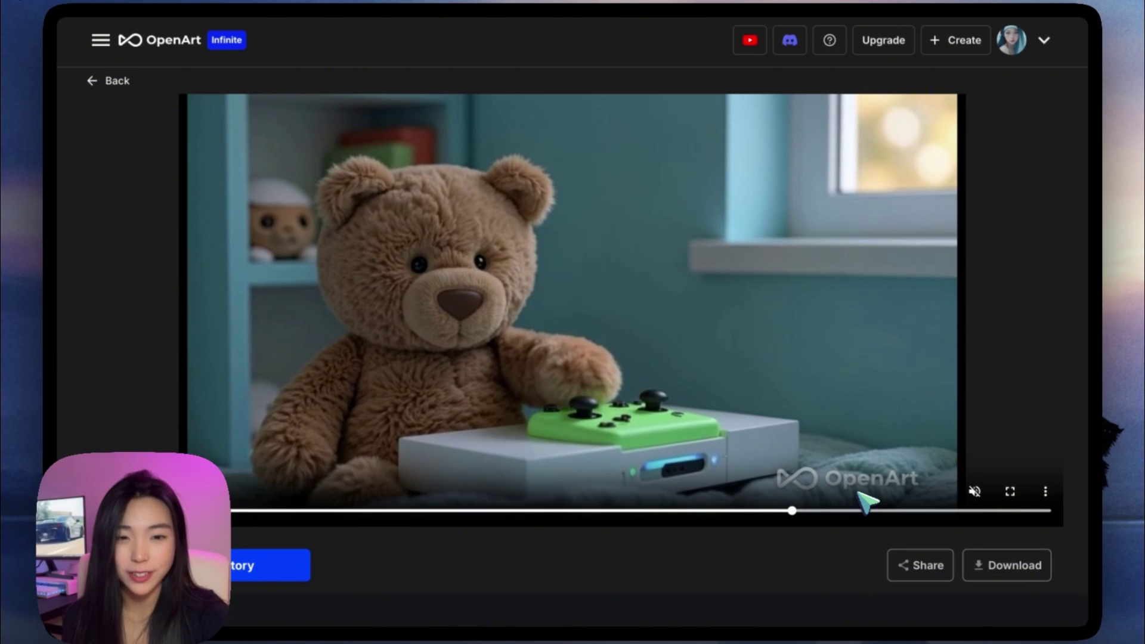
pyautogui.click(522, 511)
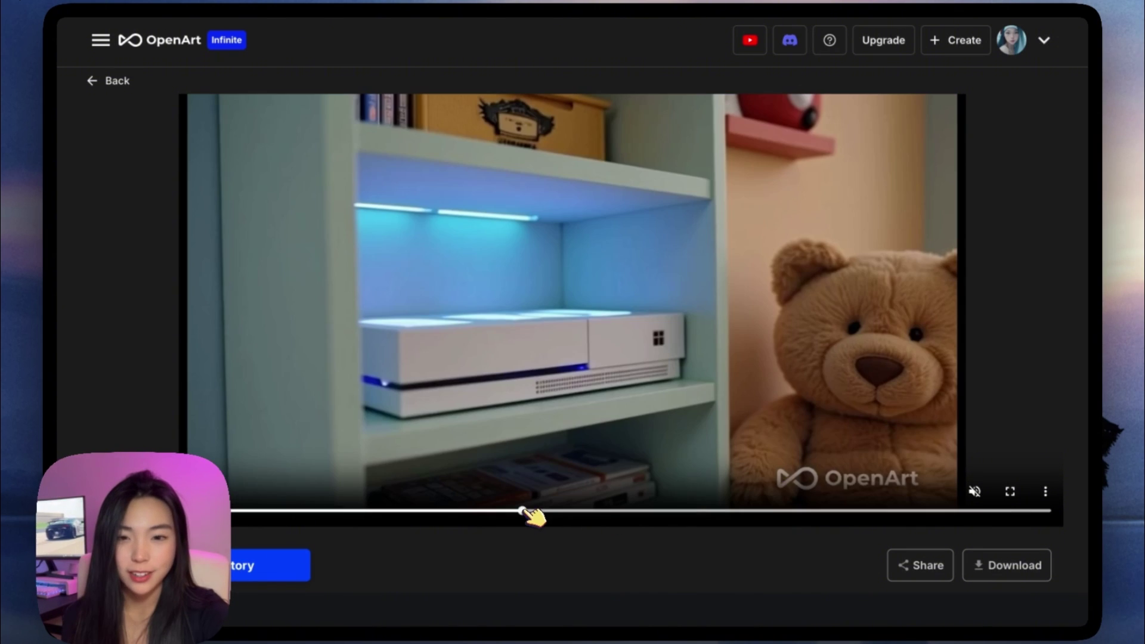
pyautogui.click(465, 512)
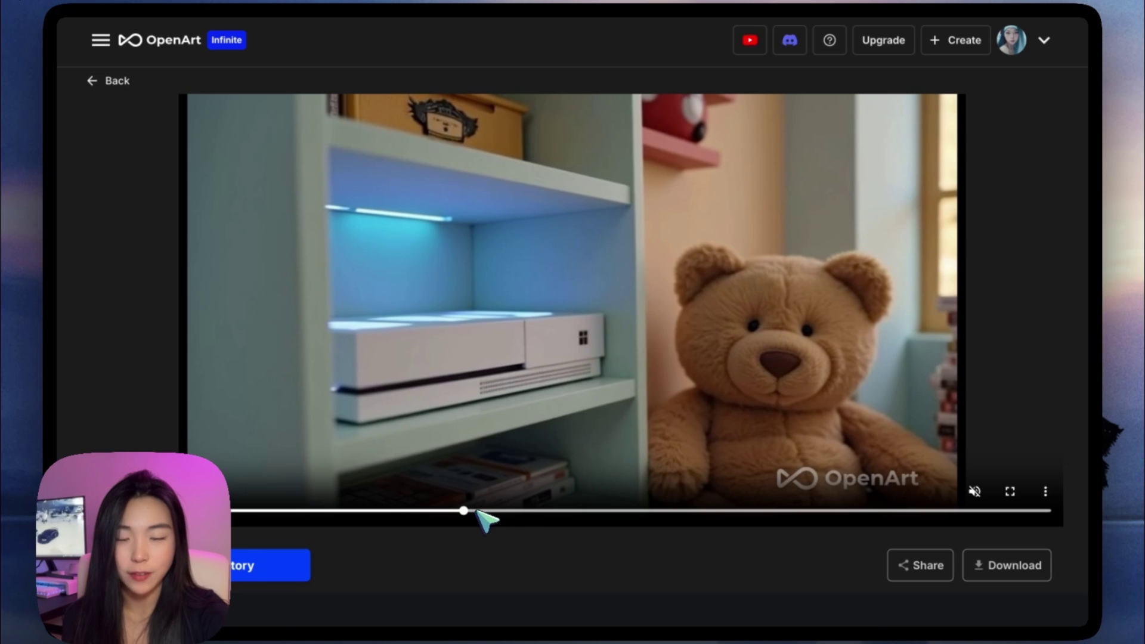
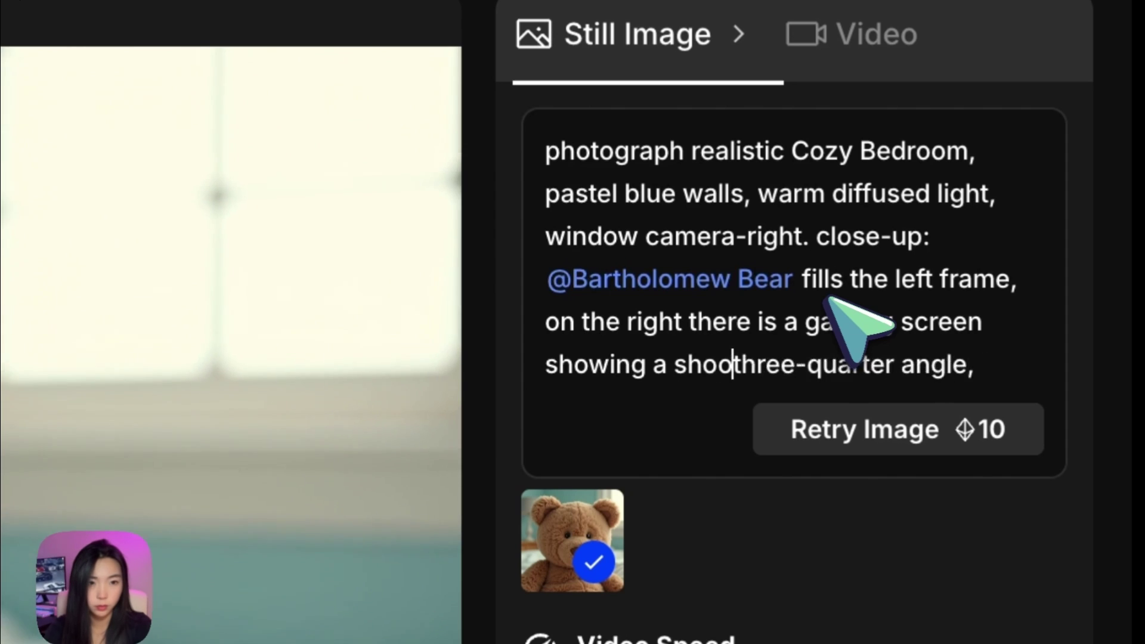
# Complete the still-image prompt with "showing a shooting game, the bear's glassy eyes", removing the three-quarter angle wording, and regenerate the image.
pyautogui.write('ting game,')
pyautogui.press('Delete')
pyautogui.press('Delete')
pyautogui.press('Delete')
pyautogui.press('Delete')
pyautogui.press('Delete')
pyautogui.press('Delete')
pyautogui.press('Delete')
pyautogui.press('Delete')
pyautogui.press('Delete')
pyautogui.press('Delete')
pyautogui.press('Delete')
pyautogui.press('Delete')
pyautogui.press('Delete')
pyautogui.press('Delete')
pyautogui.press('Delete')
pyautogui.press('Delete')
pyautogui.press('Delete')
pyautogui.press('Delete')
pyautogui.press('Delete')
pyautogui.press('Delete')
pyautogui.write("the bear's")
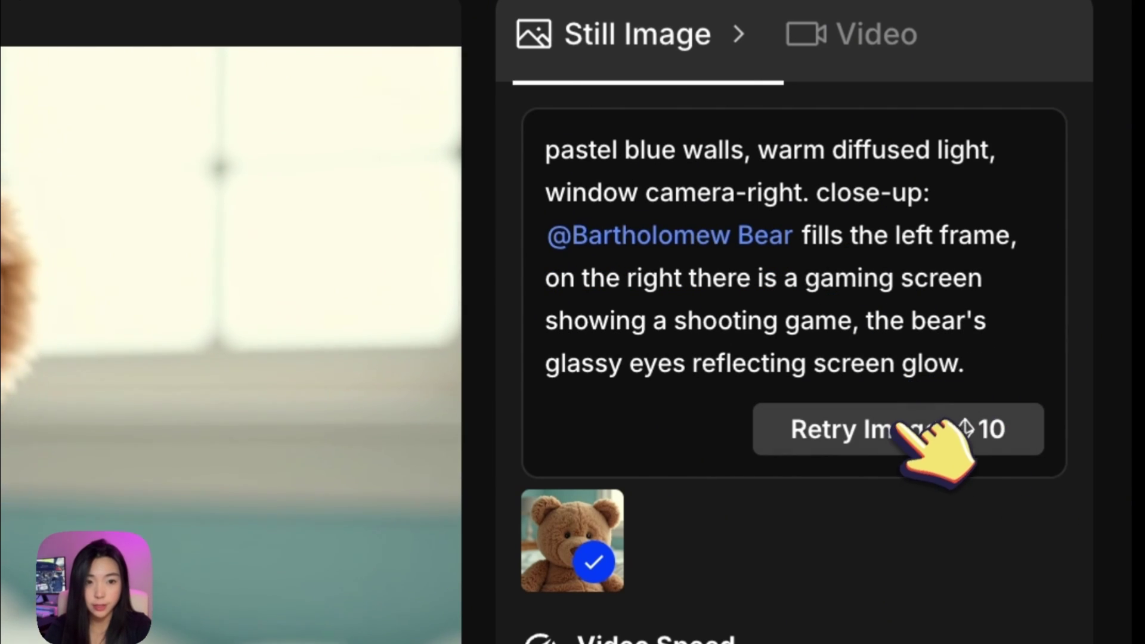
pyautogui.click(936, 433)
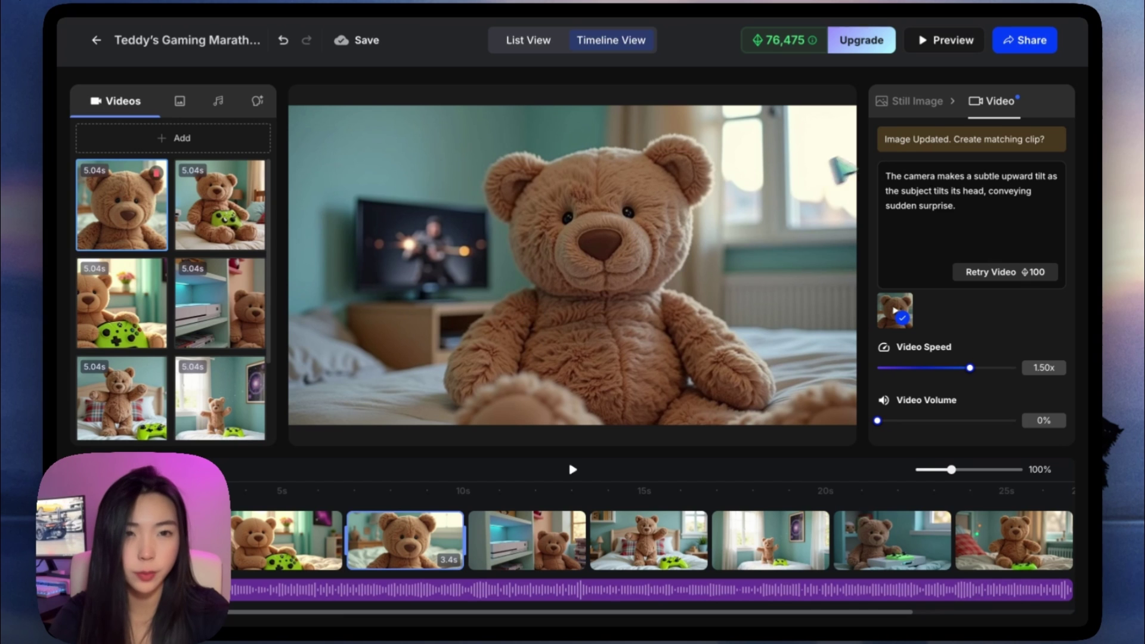
# In the still-image prompt, replace "fills the left frame, on the right there is" with "looks at", and use the regenerated image.
pyautogui.click(915, 101)
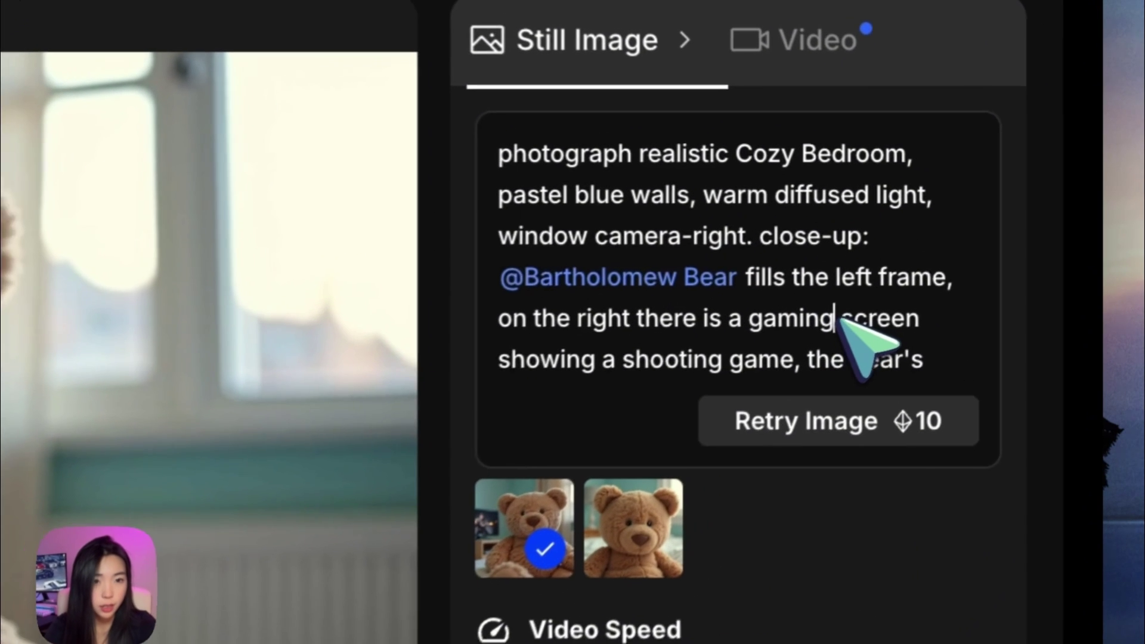
pyautogui.moveTo(864, 229); pyautogui.dragTo(854, 256)
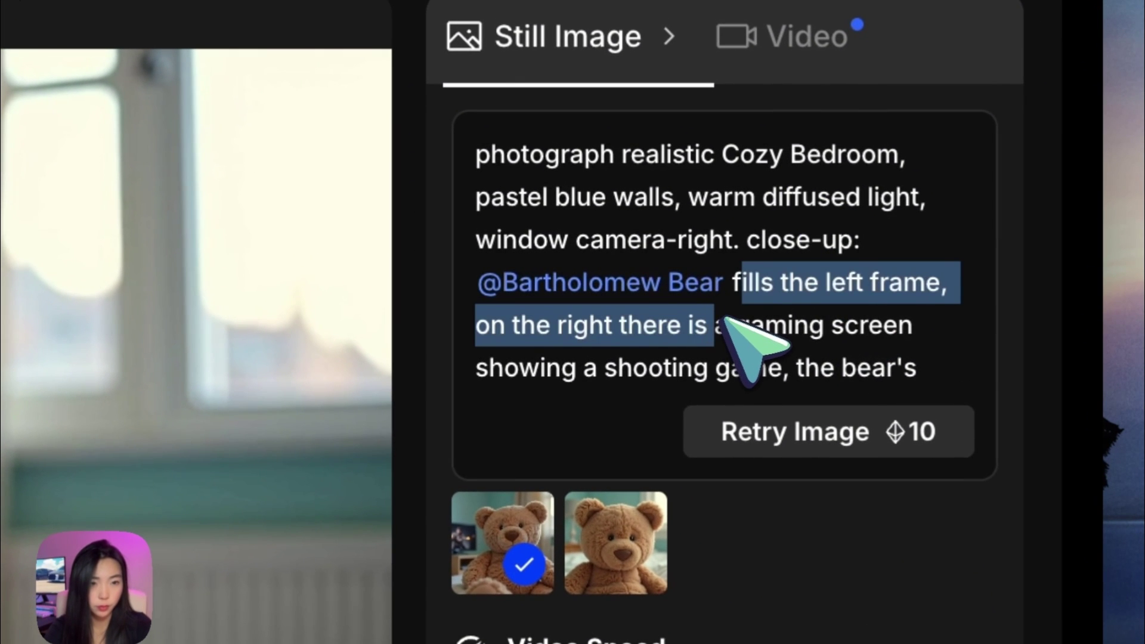
pyautogui.write('looks at')
pyautogui.click(958, 366)
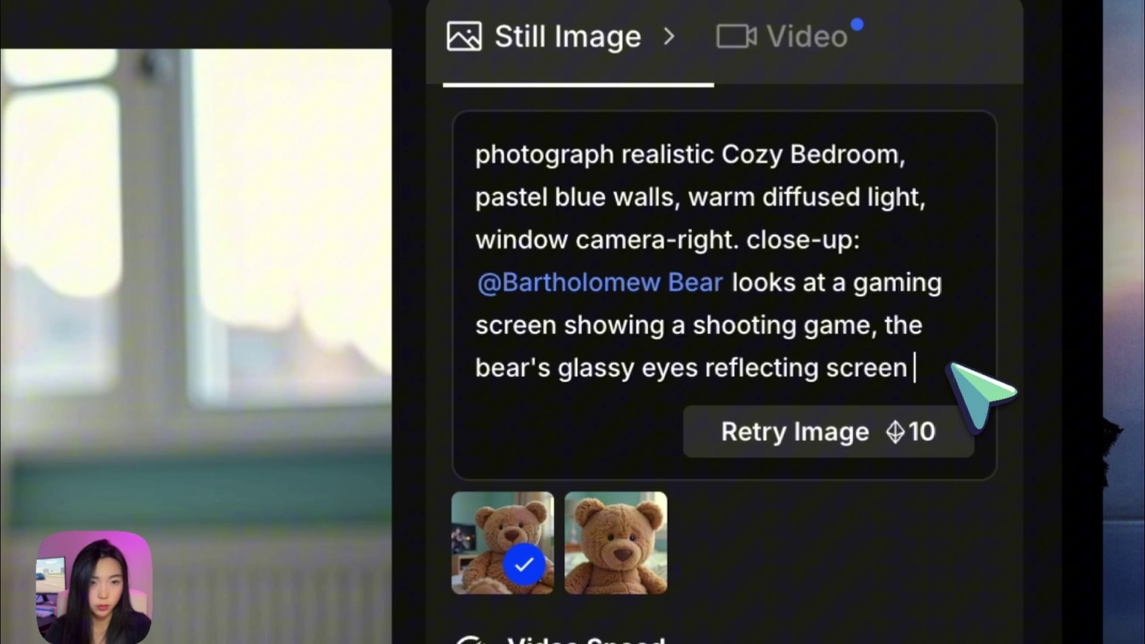
pyautogui.click(838, 439)
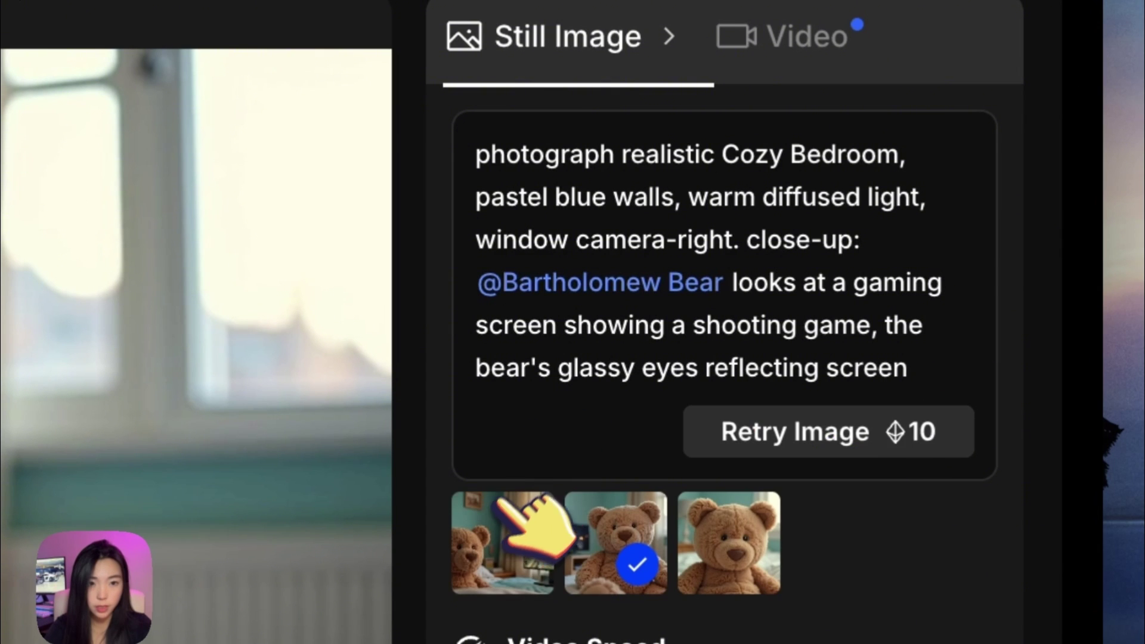
pyautogui.click(497, 501)
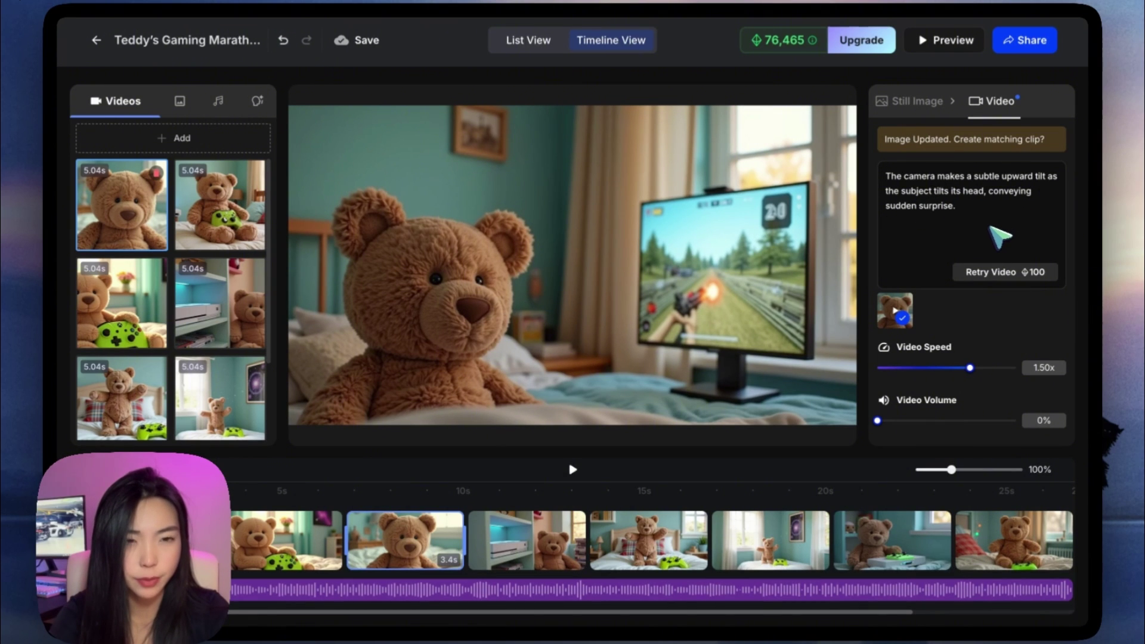
# Regenerate the clip with the video prompt "the bear turns to look at the screen, the screen shows a shooting video game" and select it.
pyautogui.hotkey('ctrl', 'a')
pyautogui.press('BackSpace')
pyautogui.write('the bear turns to look')
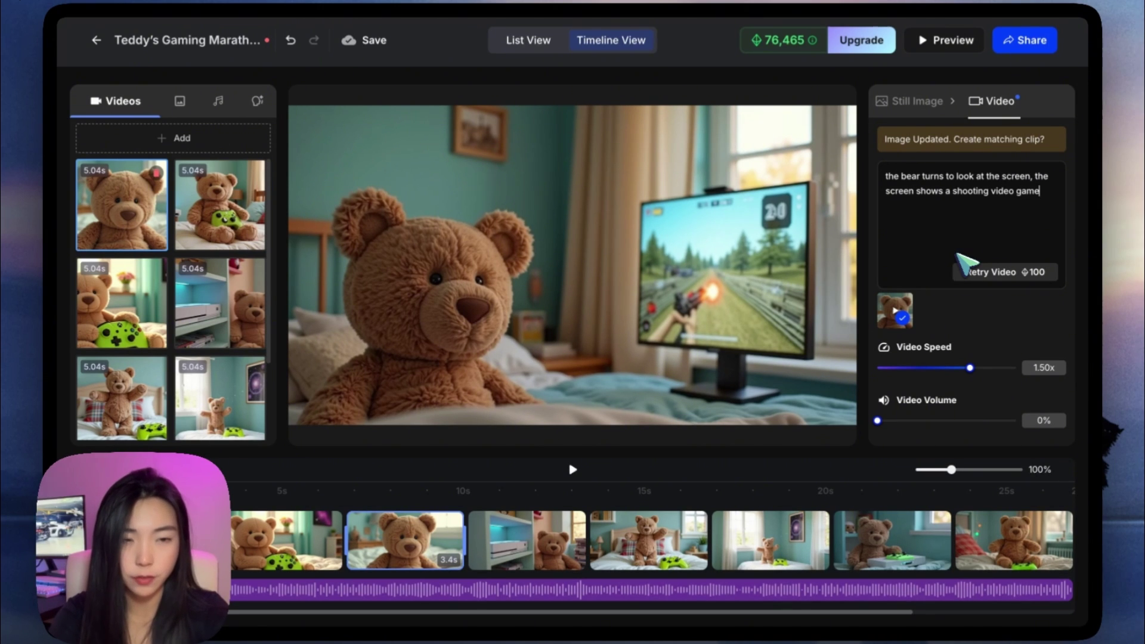
pyautogui.click(1027, 278)
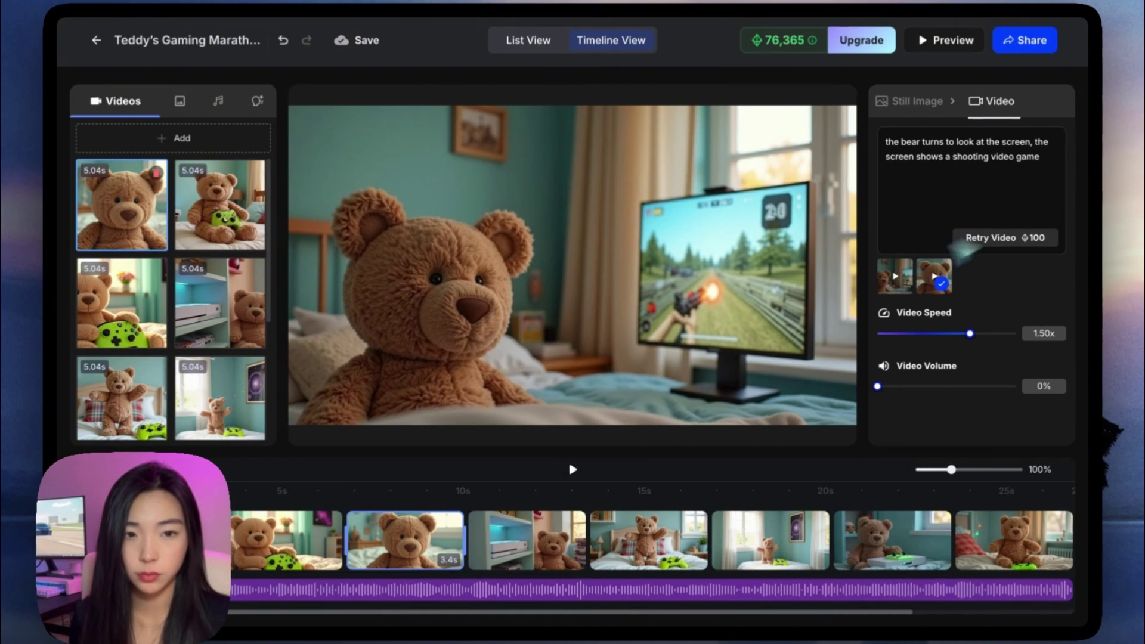
pyautogui.click(896, 275)
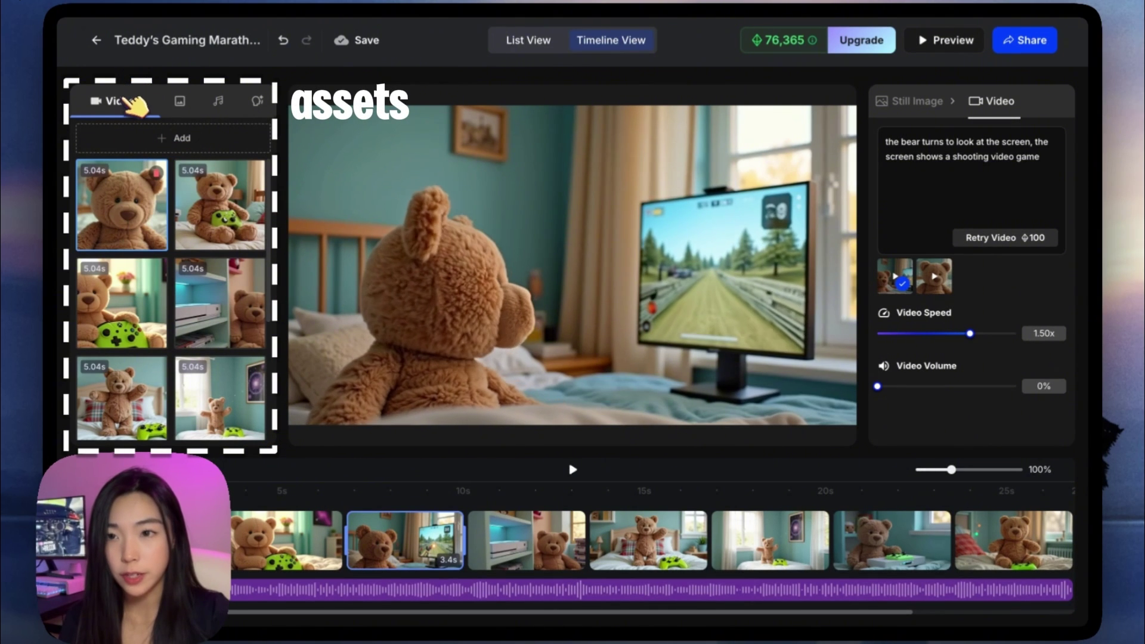
# Look through the image, music and voiceover assets of the story and return to its video assets.
pyautogui.click(180, 101)
pyautogui.click(225, 108)
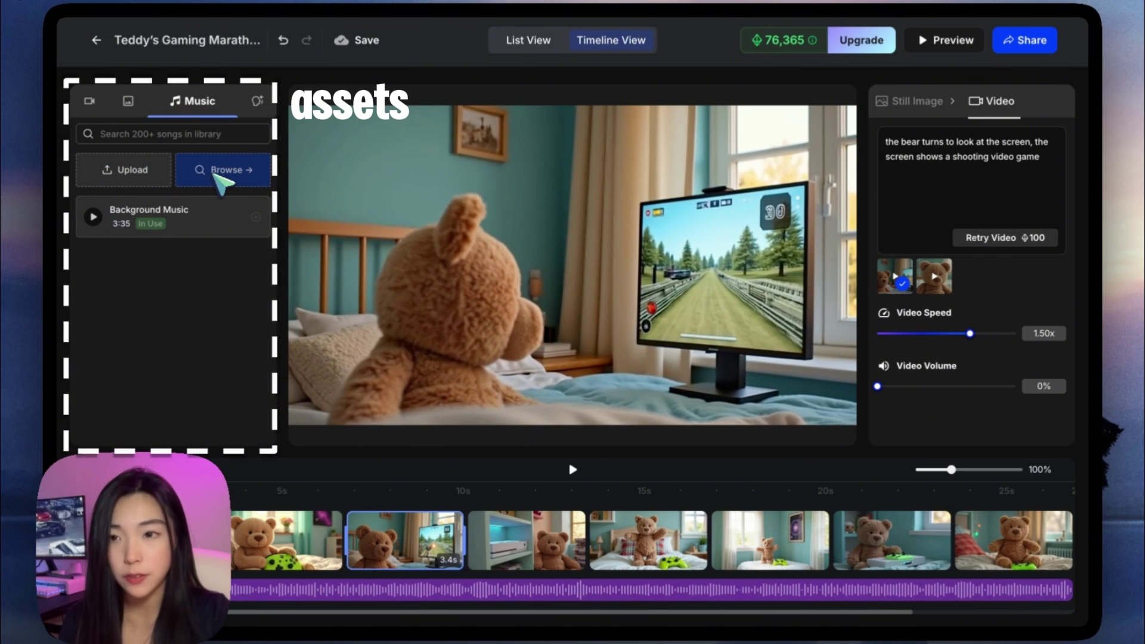
pyautogui.click(257, 101)
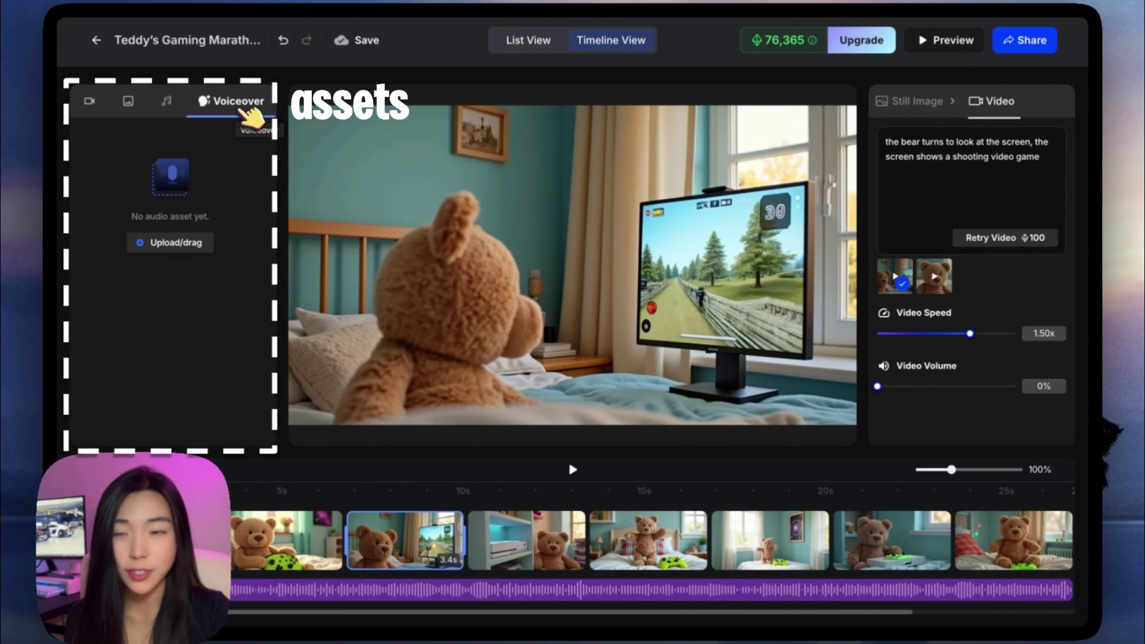
pyautogui.click(90, 101)
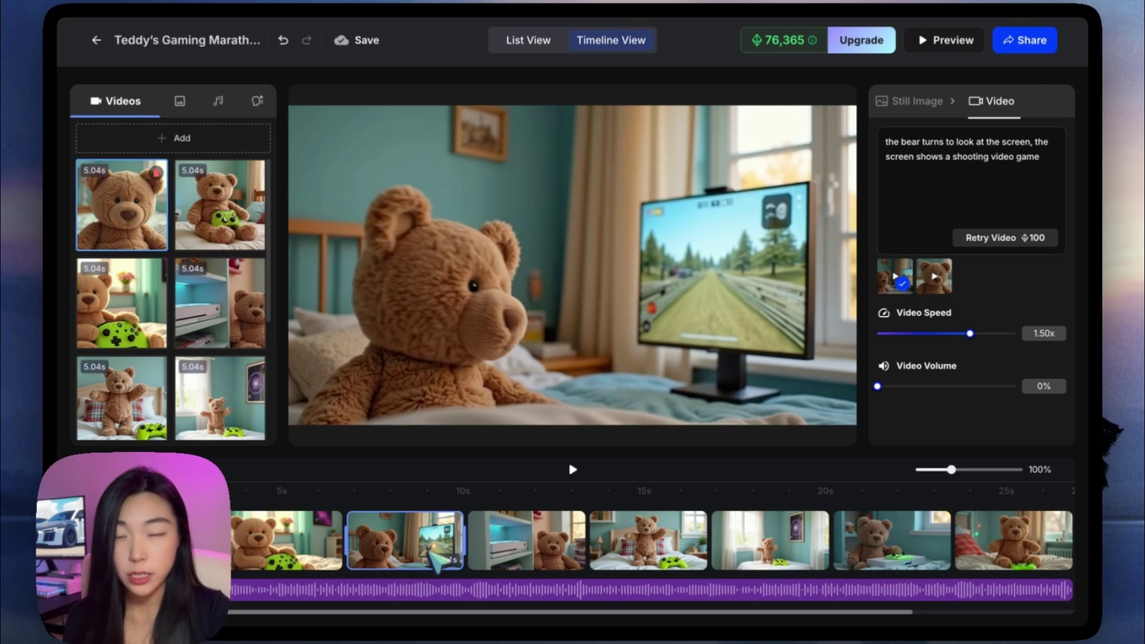
# Delete the timeline clip of the bear standing on the bed between the window and the galaxy poster.
pyautogui.press('Escape')
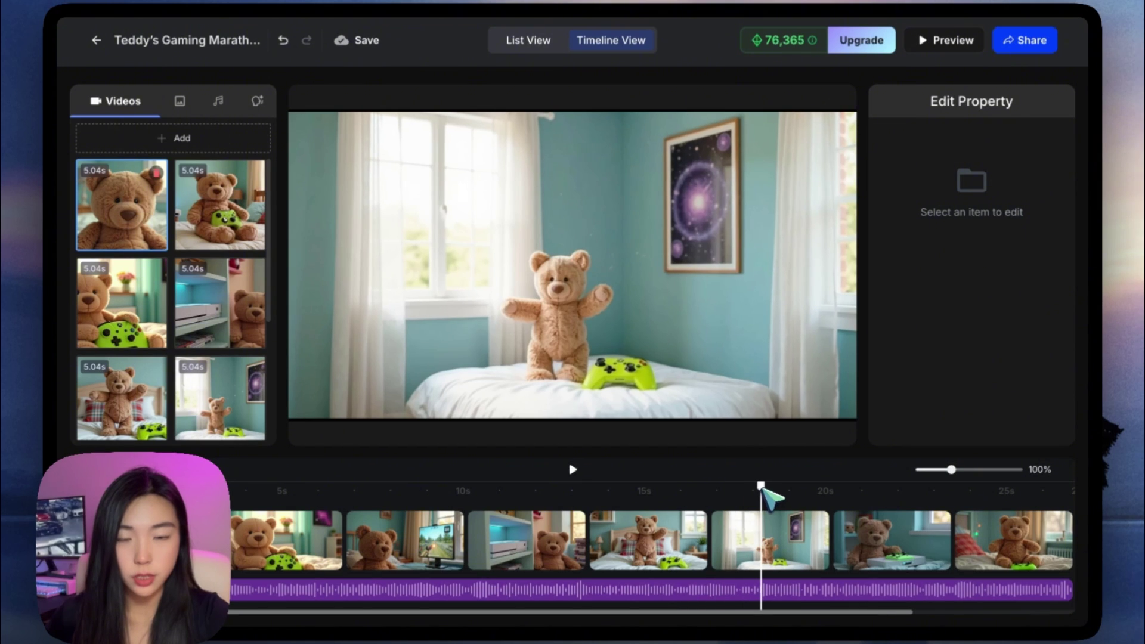
pyautogui.click(817, 558)
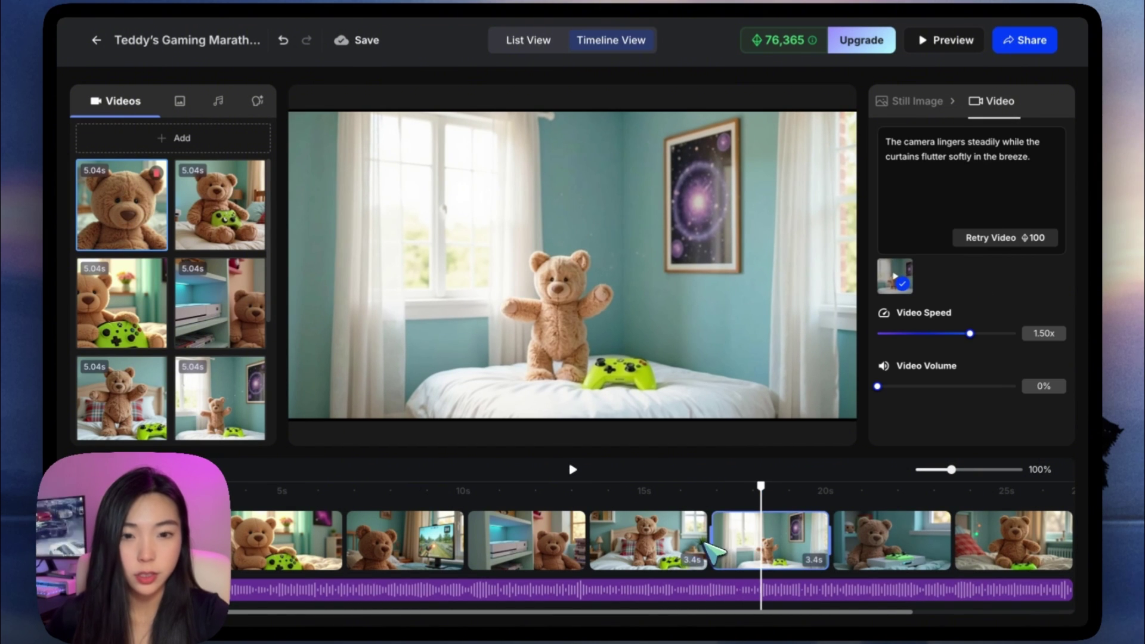
pyautogui.press('Escape')
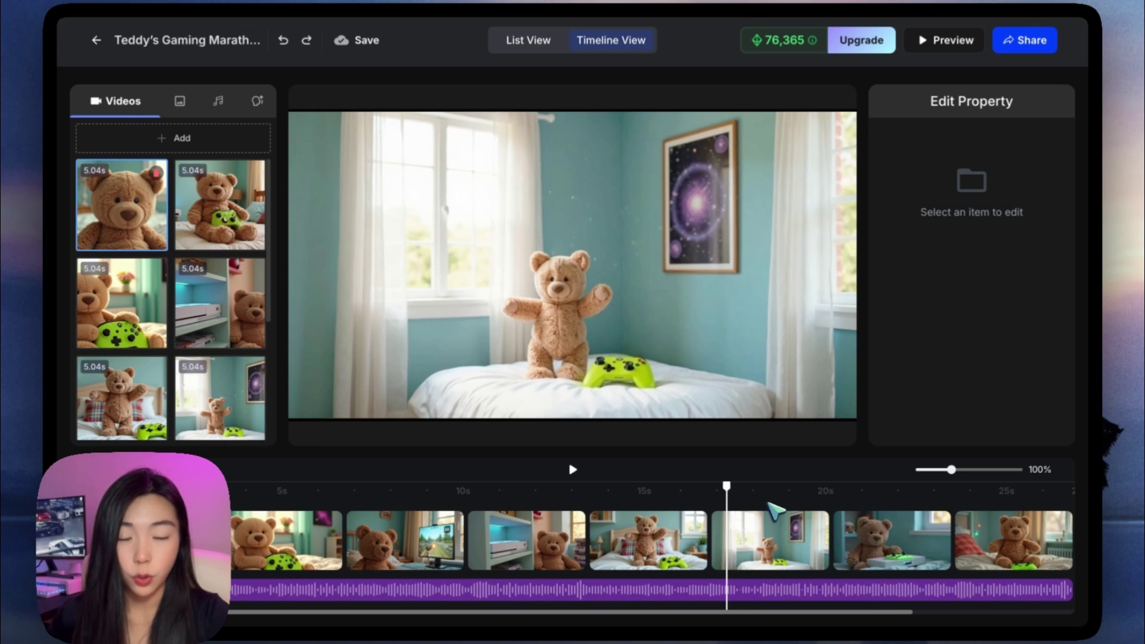
pyautogui.click(753, 535)
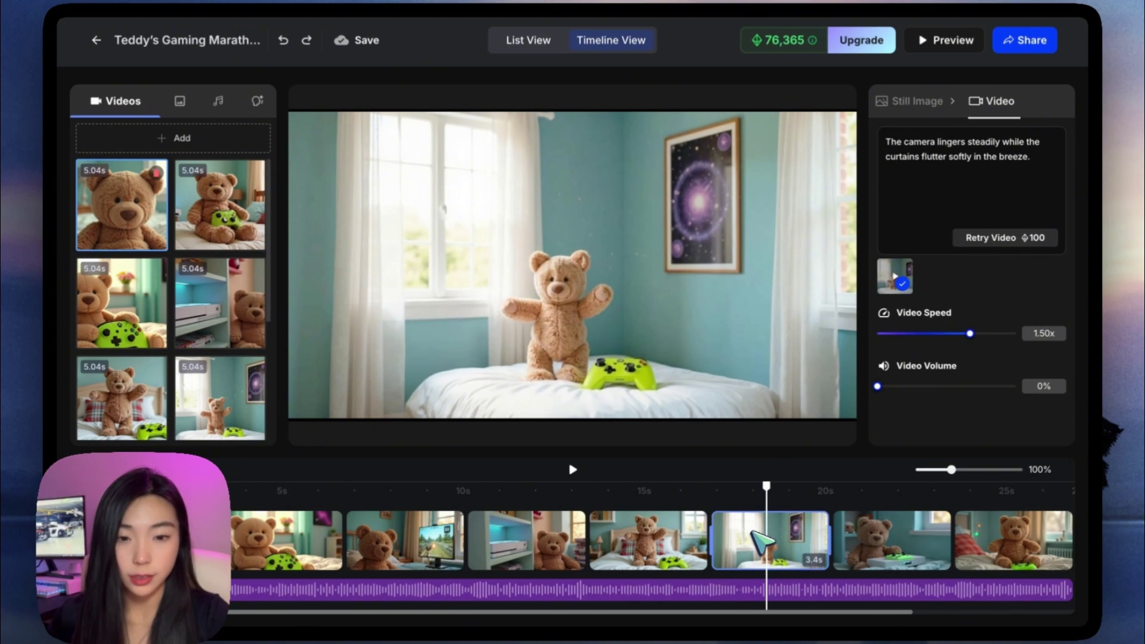
pyautogui.press('Delete')
# Shorten the background music to end with the last clip and briefly play back the edited timeline.
pyautogui.click(1037, 587)
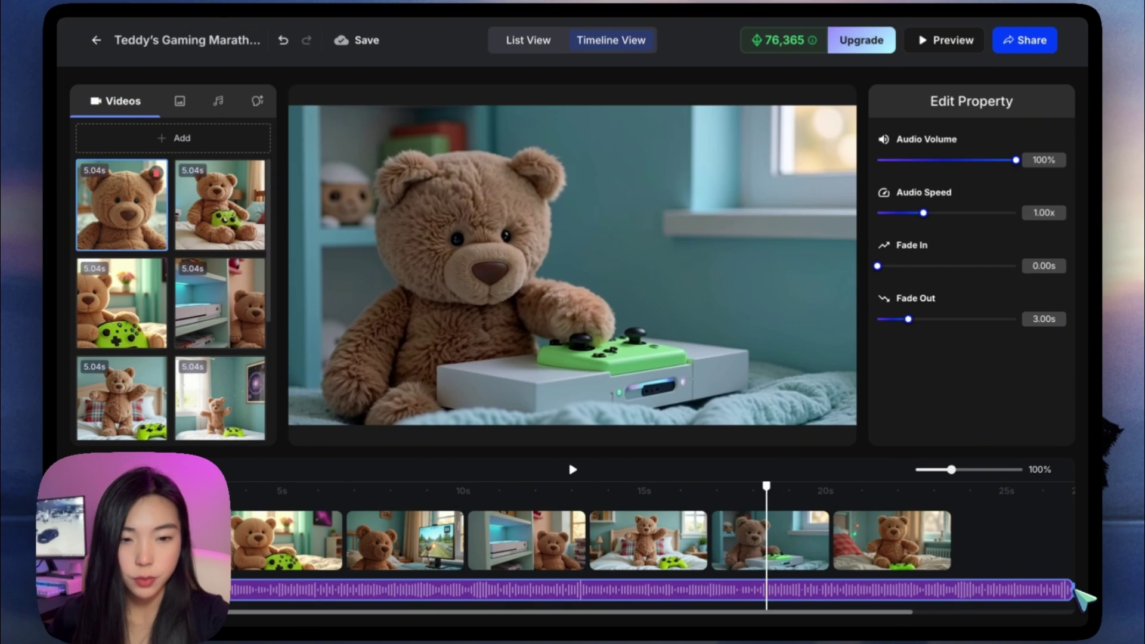
pyautogui.moveTo(1077, 591); pyautogui.dragTo(581, 472)
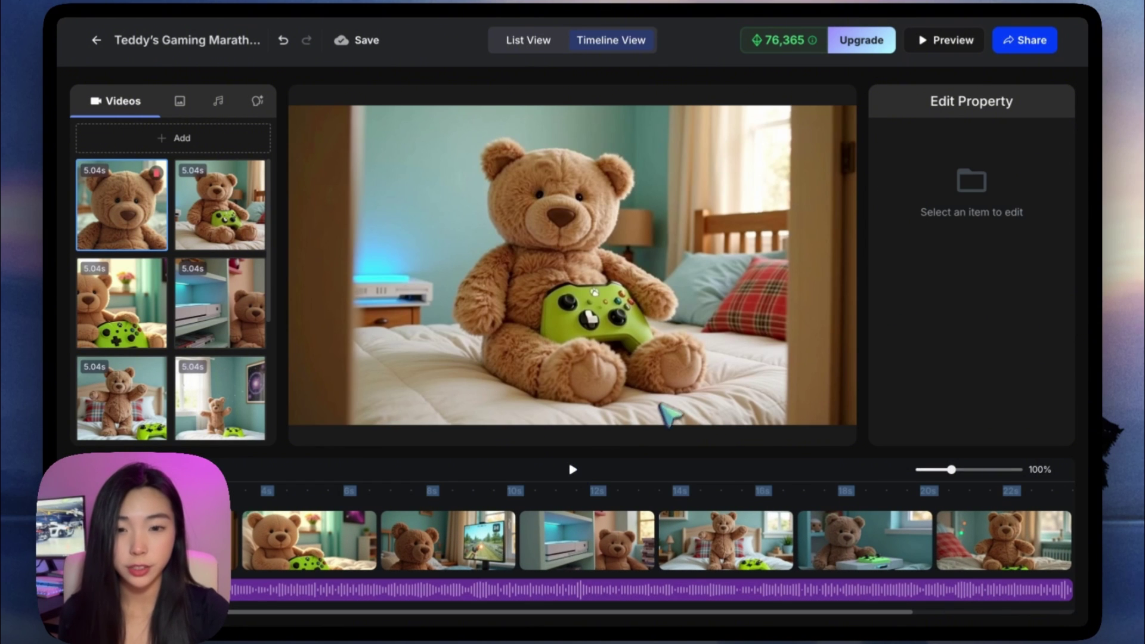
pyautogui.click(584, 470)
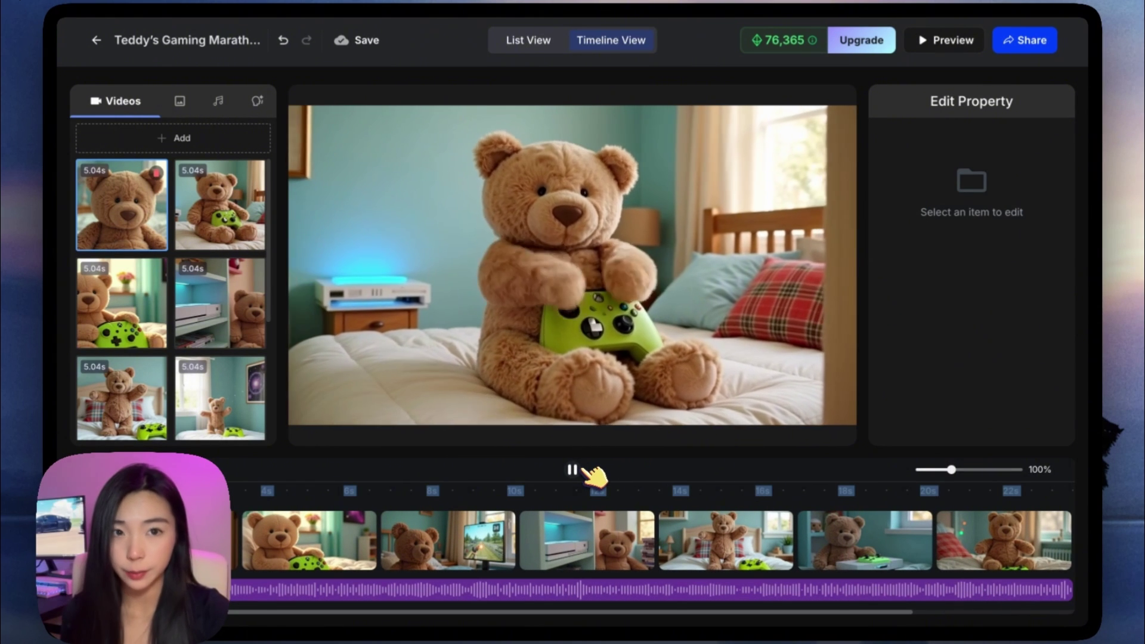
pyautogui.click(584, 470)
# Open the full preview of the edited Teddy story and close it again.
pyautogui.click(954, 42)
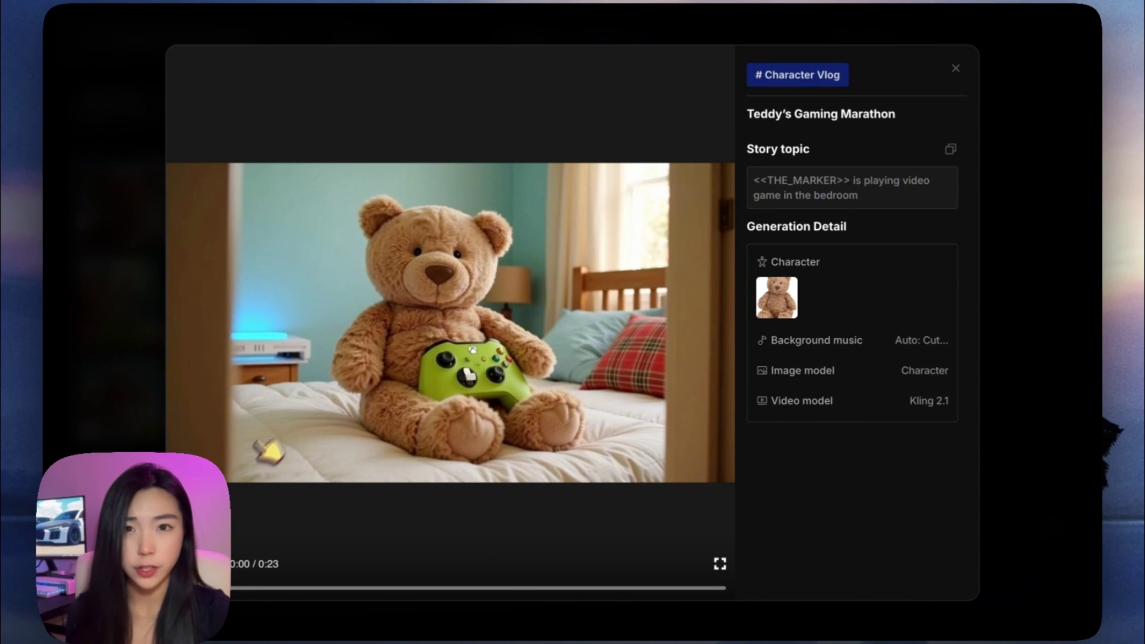
pyautogui.click(239, 480)
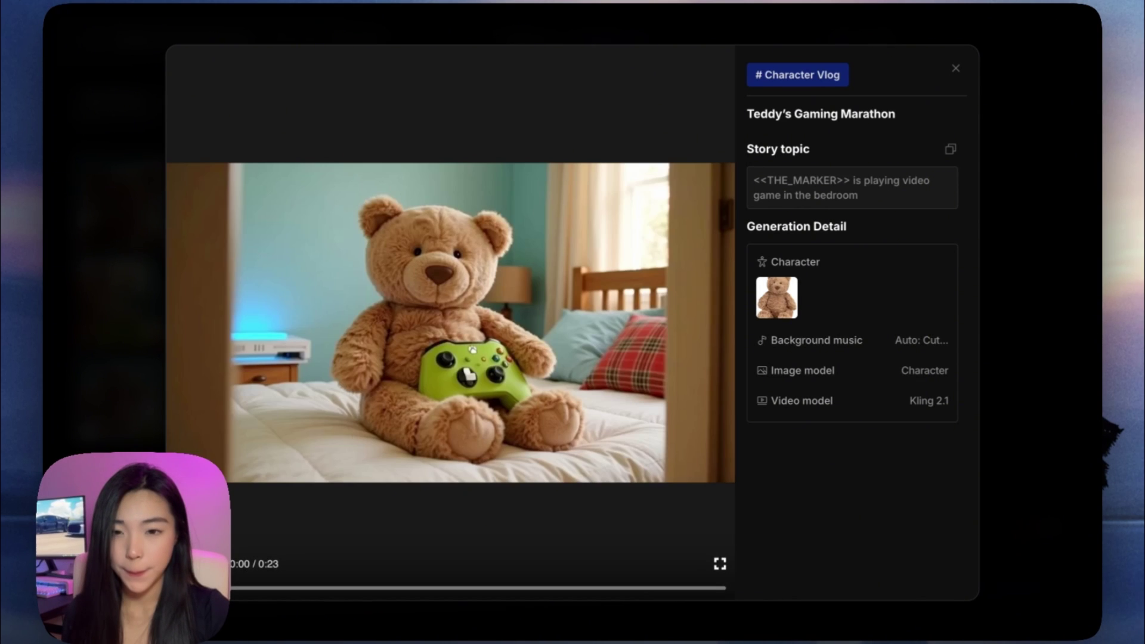
pyautogui.click(957, 68)
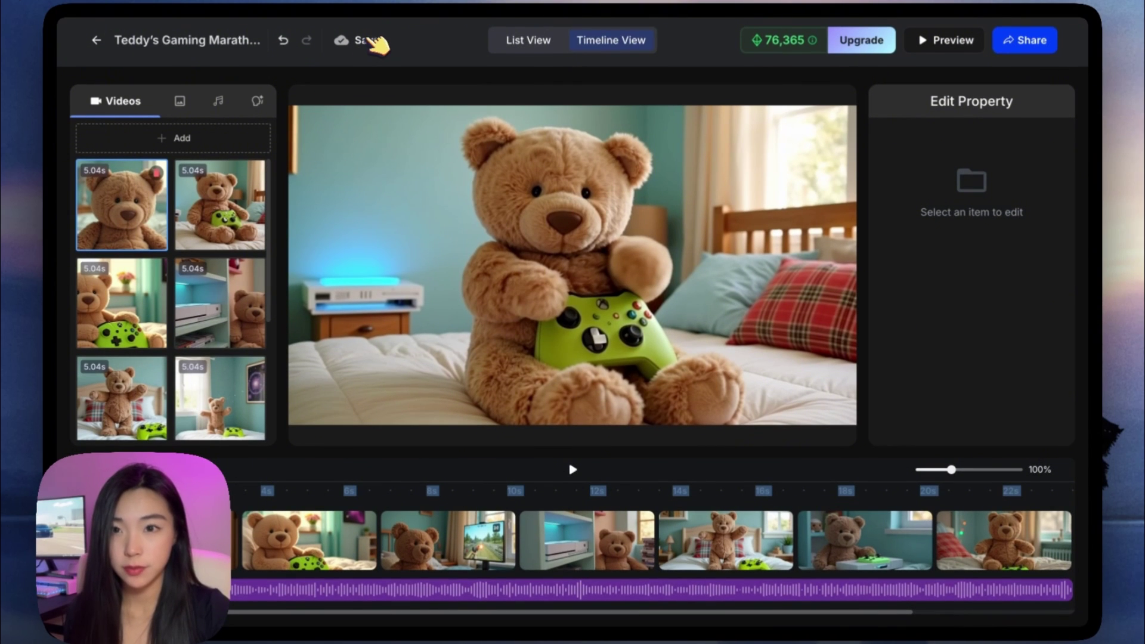
# Return to the One-Click Story overview and open Teddy's Gaming Marathon to examine its share, download and editing options.
pyautogui.click(96, 40)
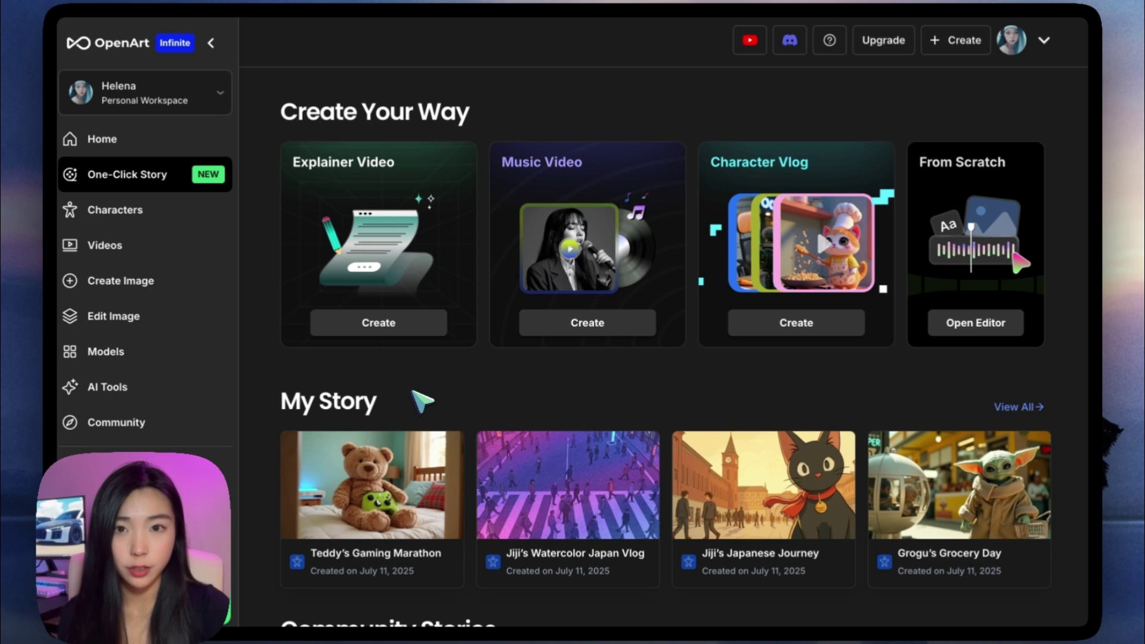
pyautogui.moveTo(322, 492)
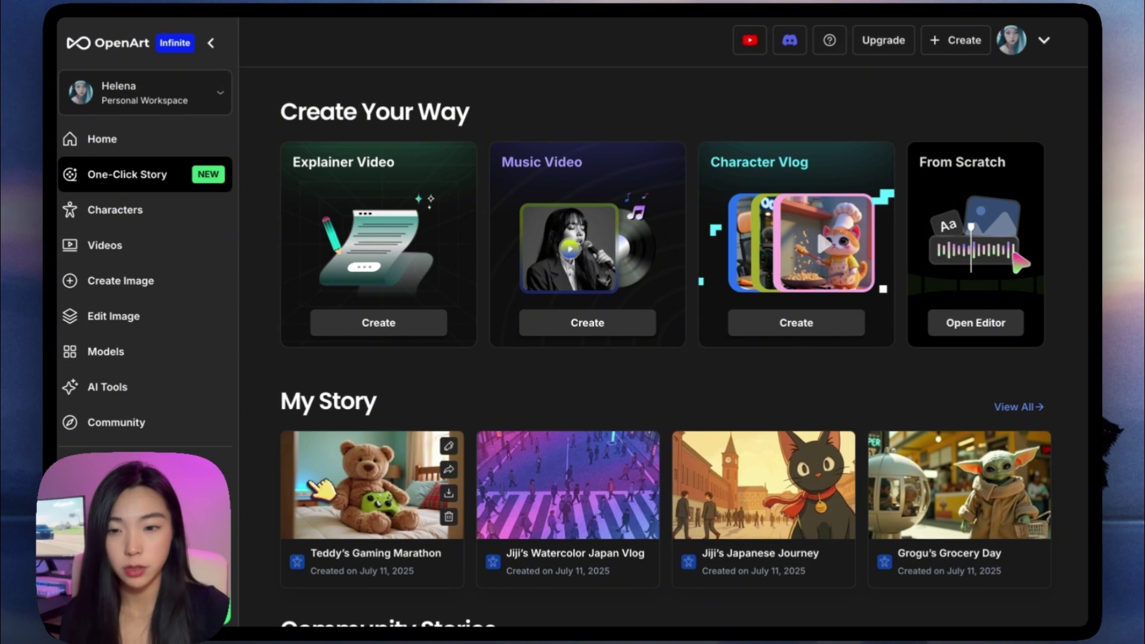
pyautogui.click(385, 477)
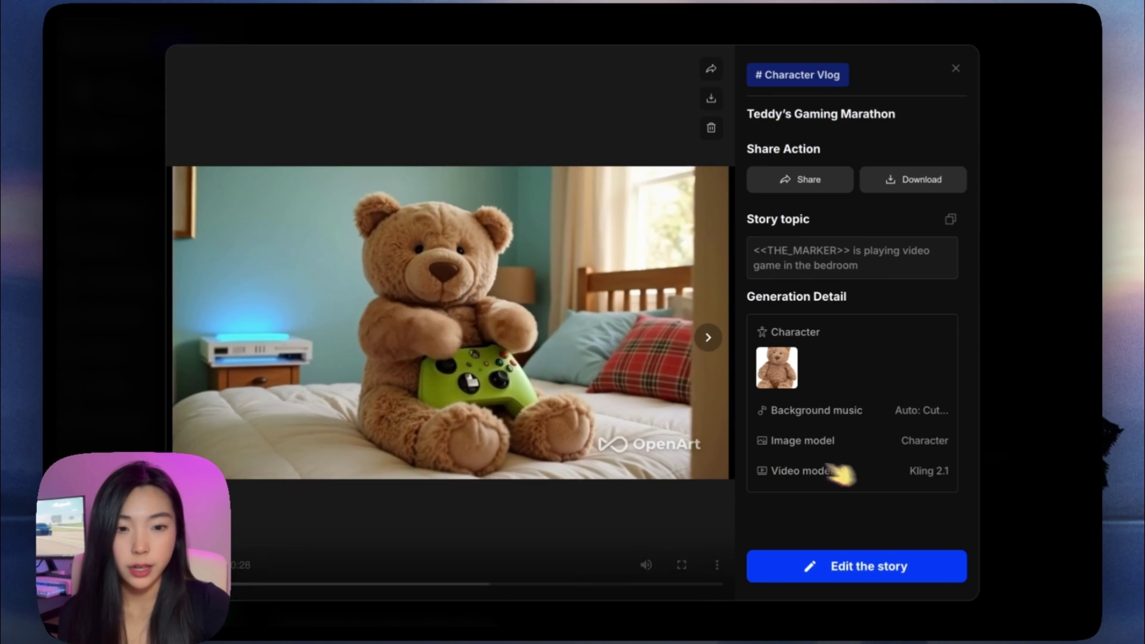
pyautogui.click(882, 569)
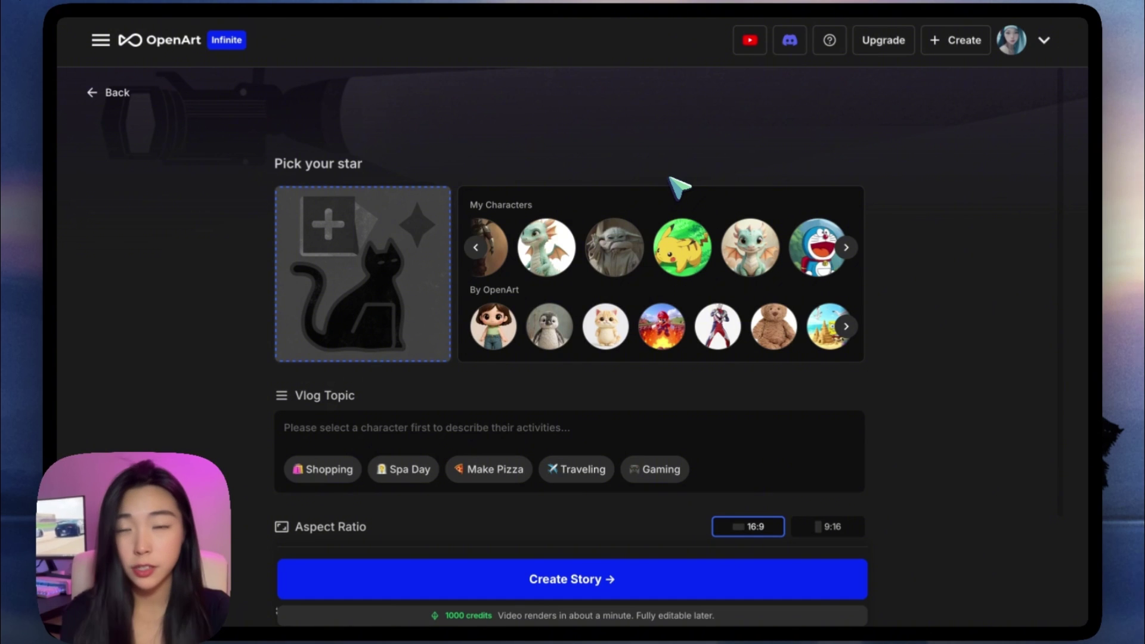
# Pick Baby Yoda as the star of the new character vlog and use the suggested Shopping topic.
pyautogui.click(623, 262)
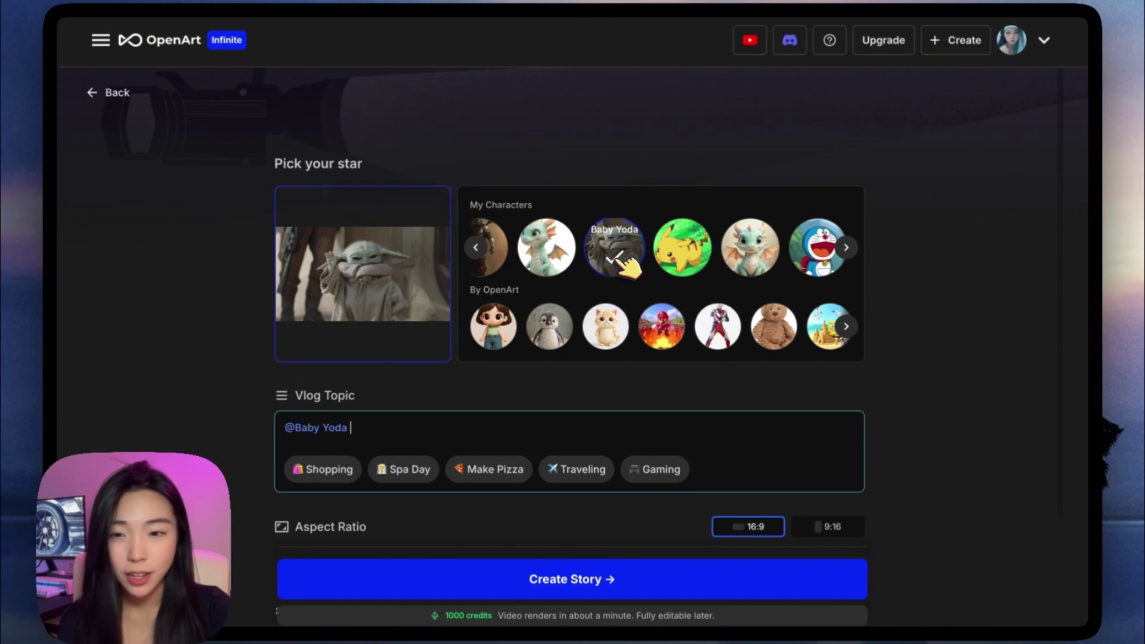
pyautogui.click(334, 469)
pyautogui.scroll(-3, 936, 393)
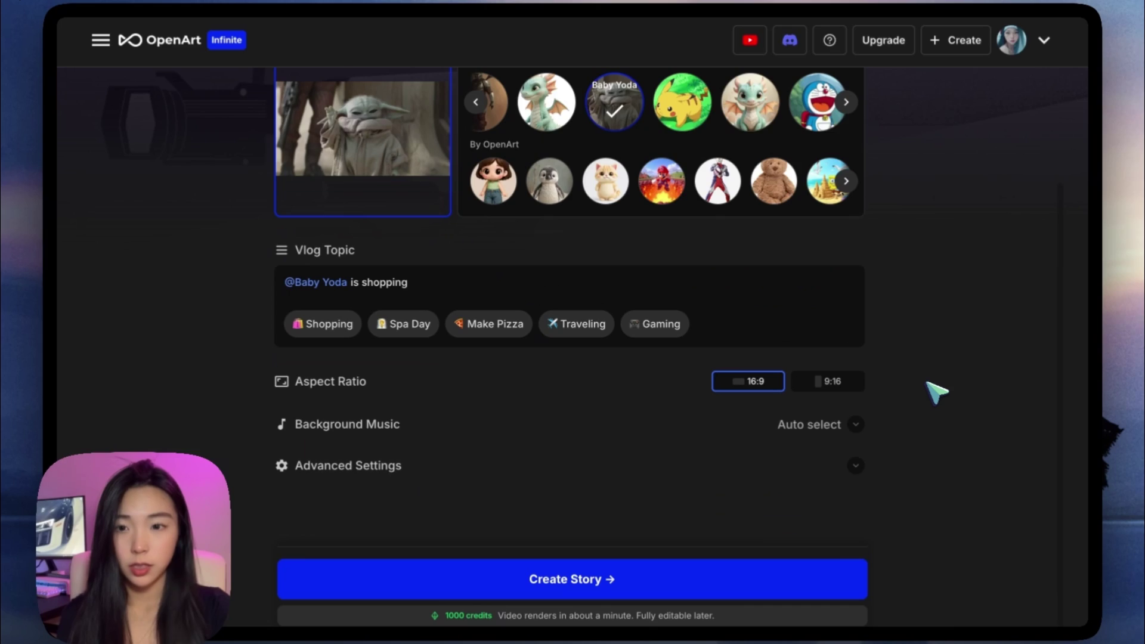
# Examine the Suno link and song upload options for the background music, cancelling both dialogs.
pyautogui.click(871, 423)
pyautogui.scroll(-3, 597, 456)
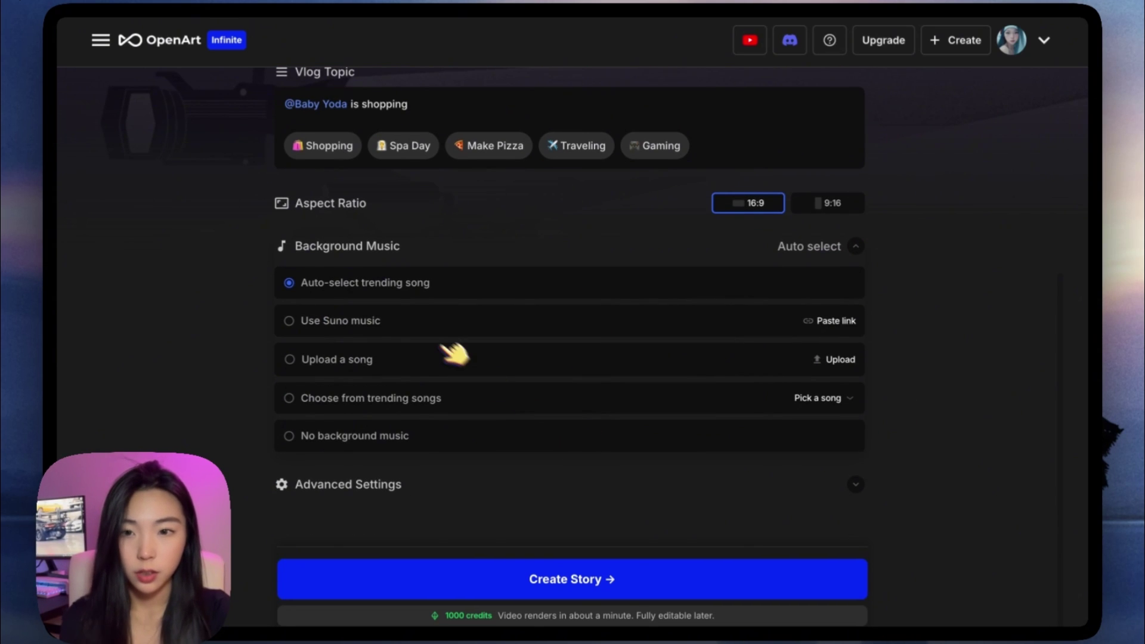
pyautogui.click(359, 323)
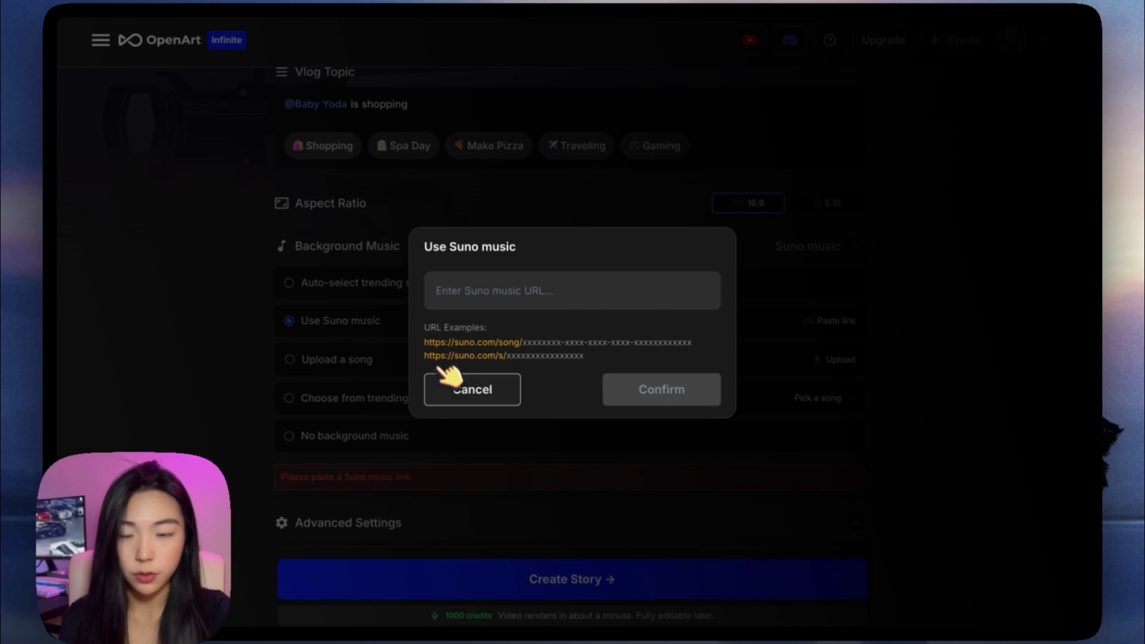
pyautogui.click(455, 395)
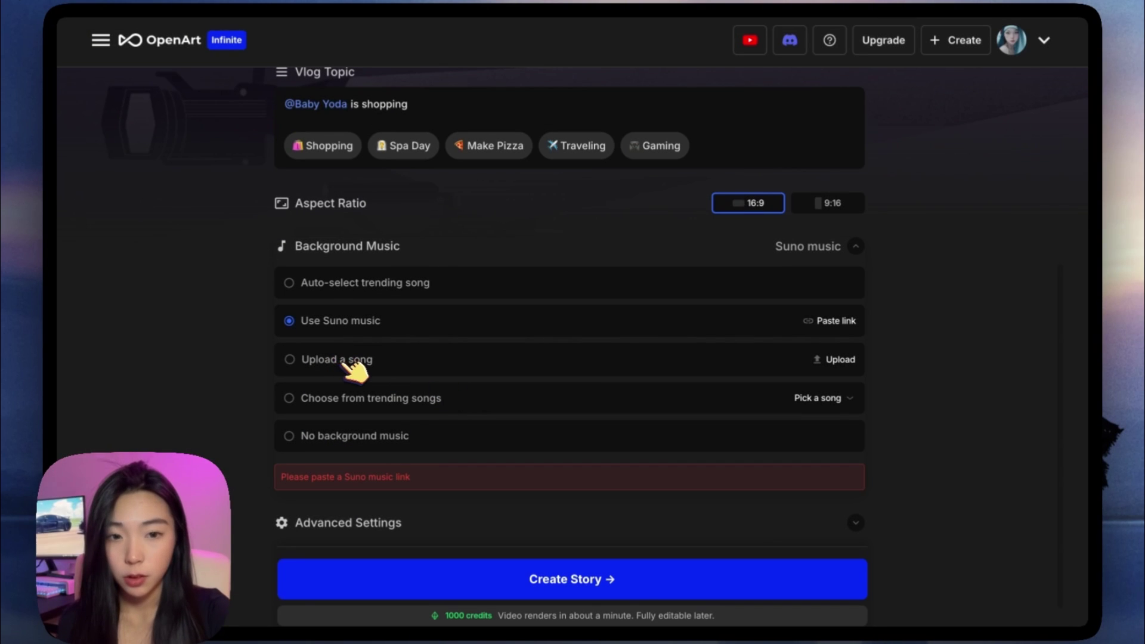
pyautogui.click(305, 370)
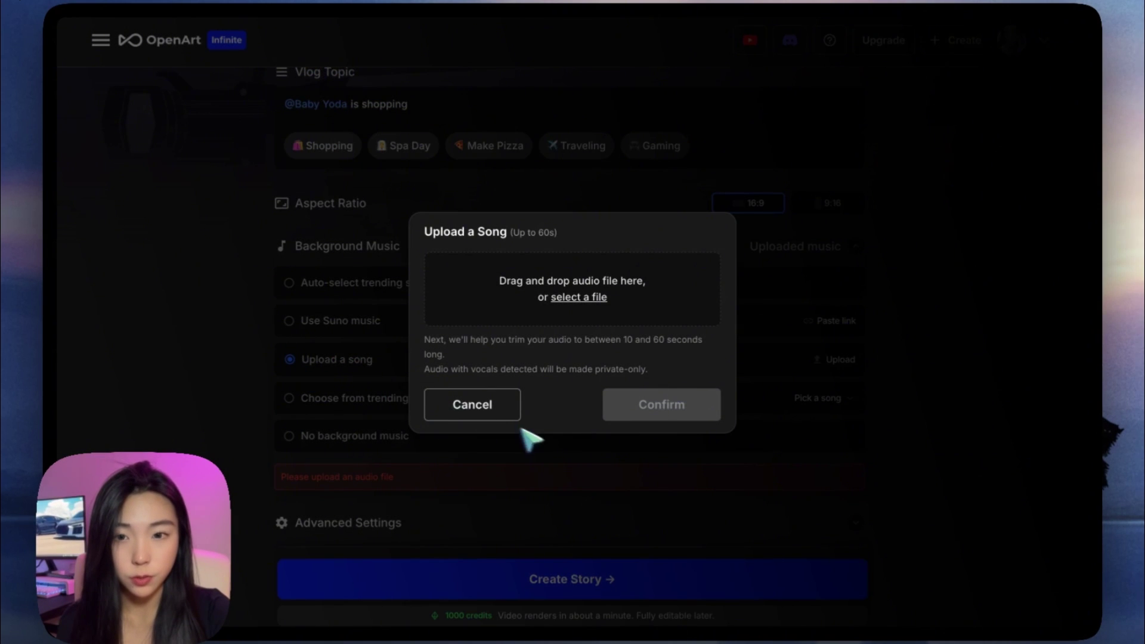
pyautogui.click(468, 406)
# Sample several trending songs from the library and choose Woozy as the vlog's background music.
pyautogui.scroll(-1, 417, 400)
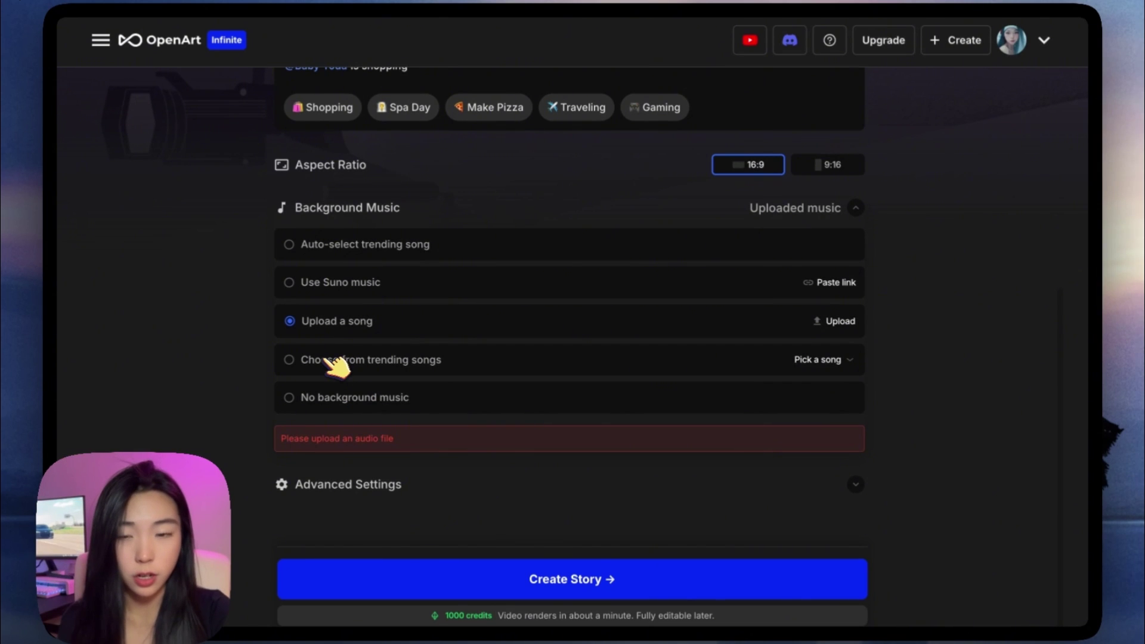
pyautogui.click(840, 361)
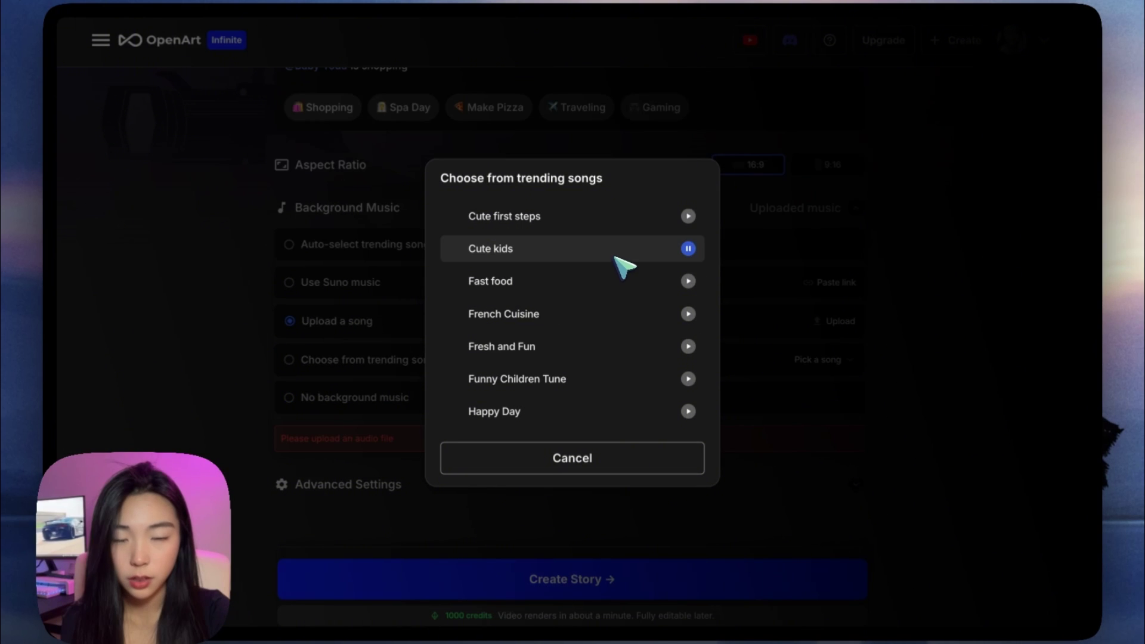
pyautogui.click(594, 321)
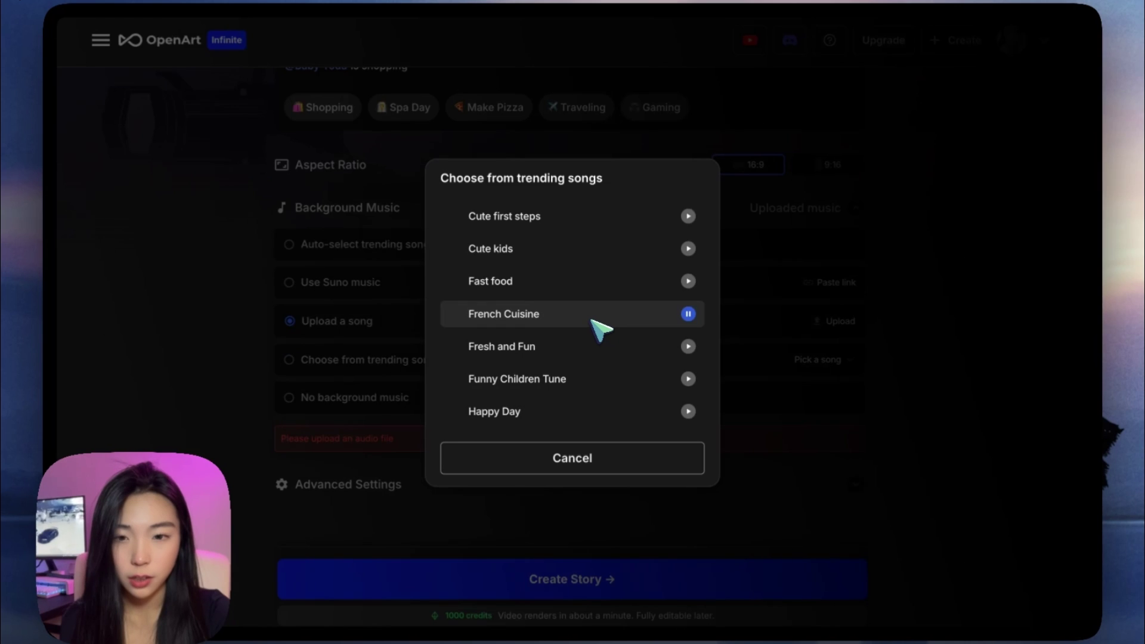
pyautogui.scroll(-5, 600, 328)
pyautogui.click(599, 325)
pyautogui.scroll(-1, 599, 328)
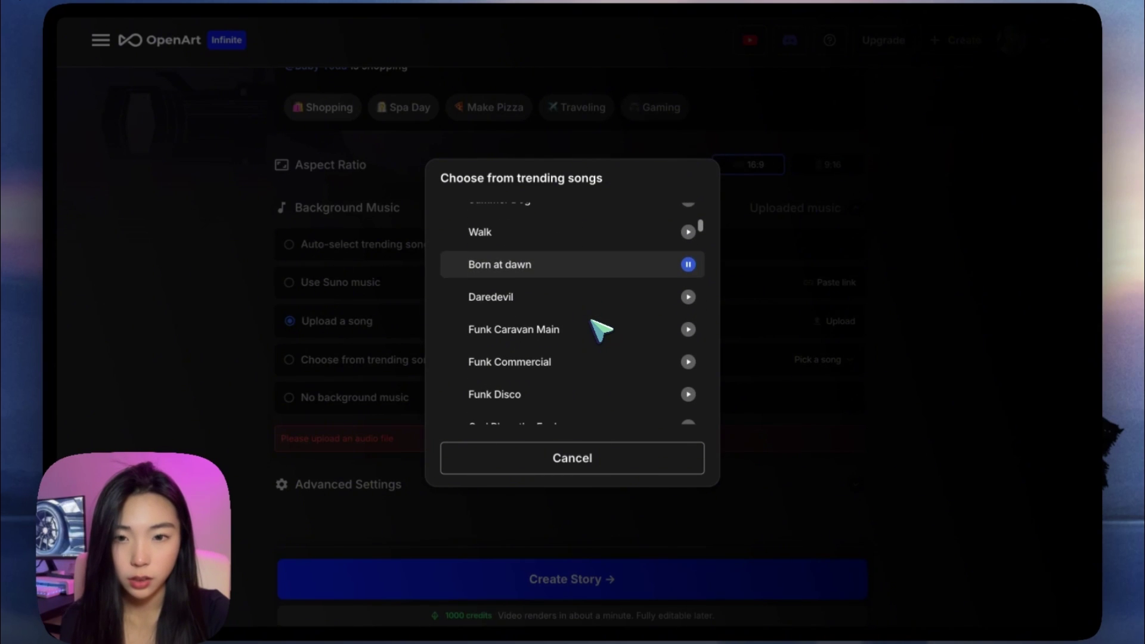
pyautogui.scroll(-5, 601, 330)
pyautogui.click(601, 334)
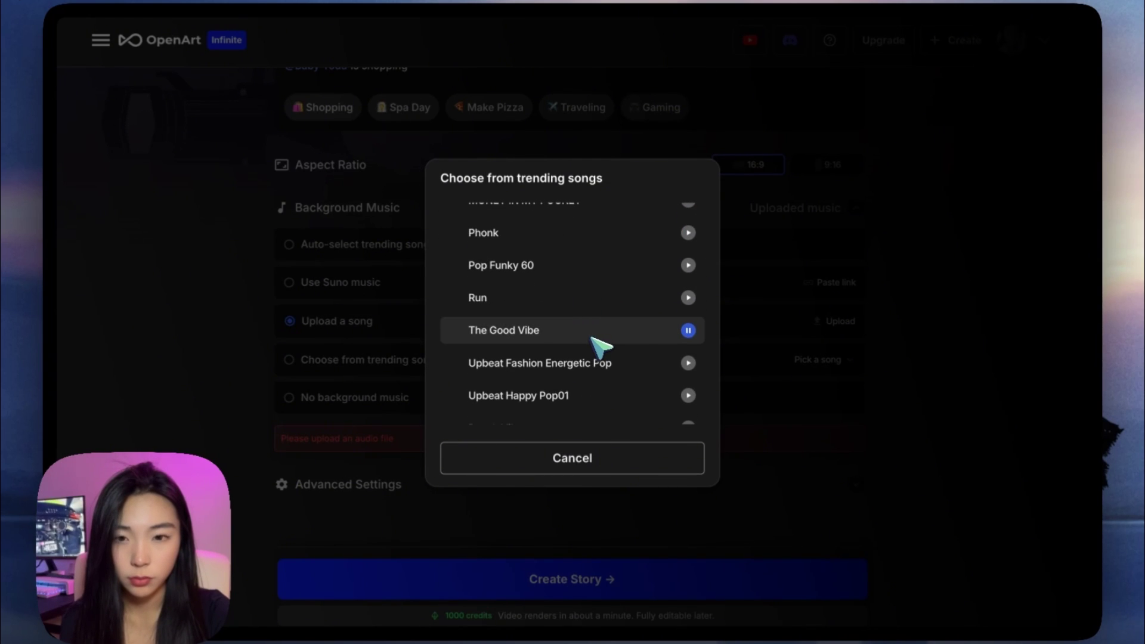
pyautogui.scroll(-5, 601, 346)
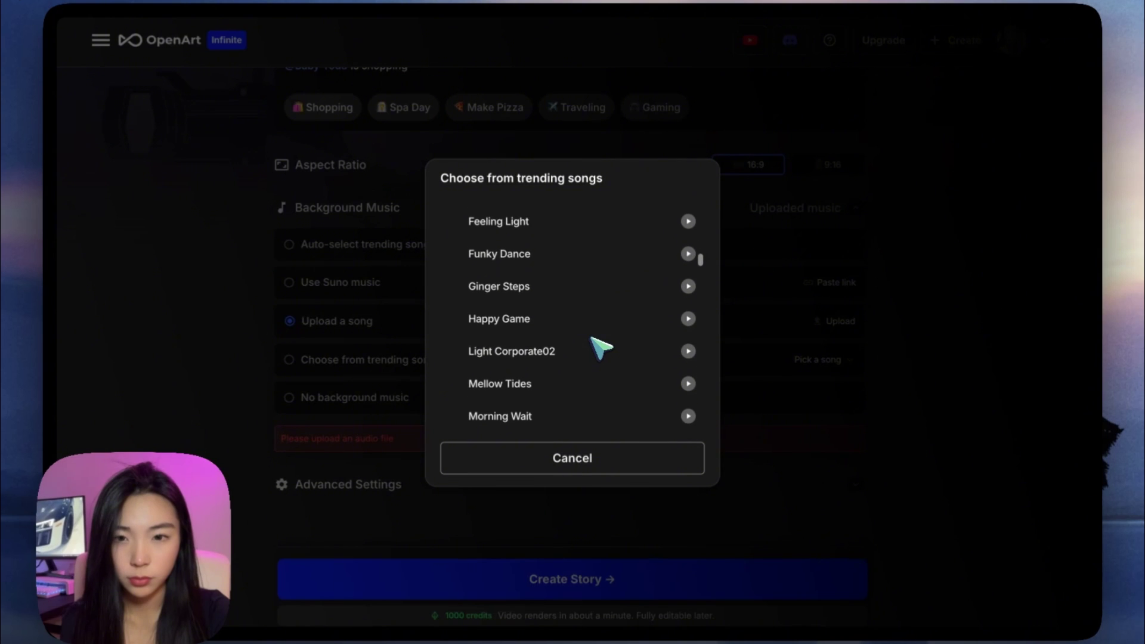
pyautogui.click(601, 348)
pyautogui.scroll(-6, 601, 340)
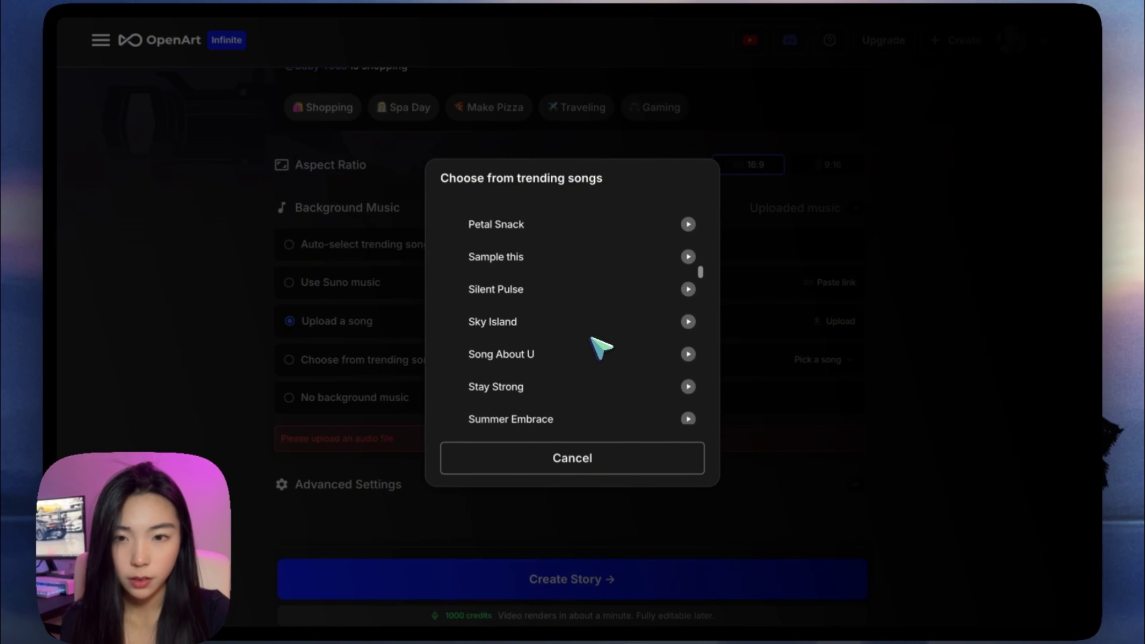
pyautogui.click(600, 349)
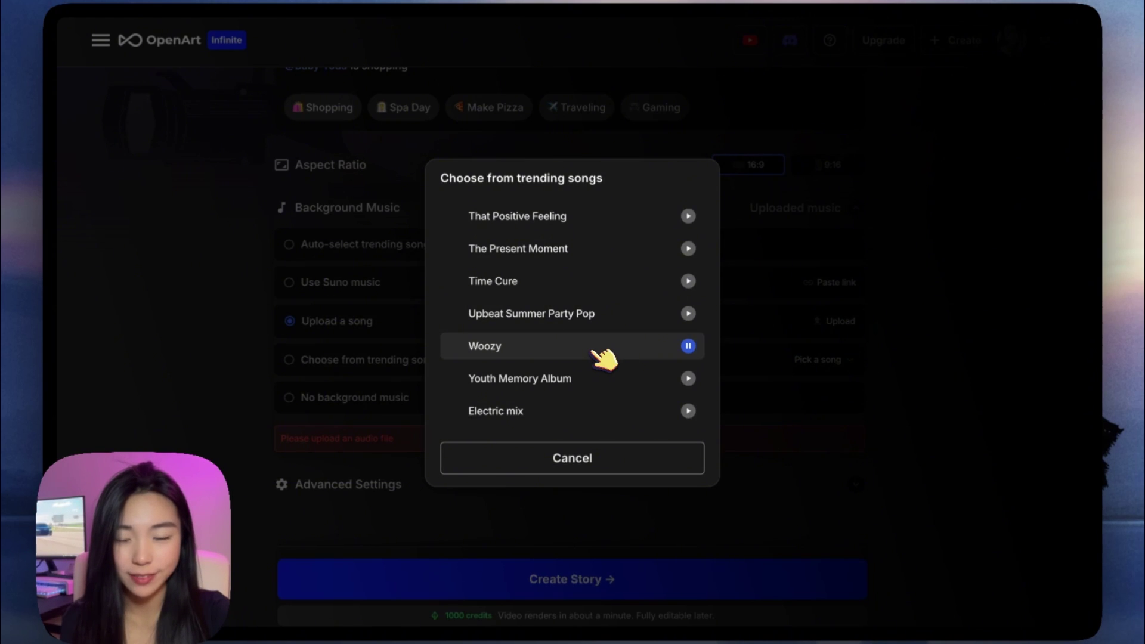
pyautogui.click(596, 352)
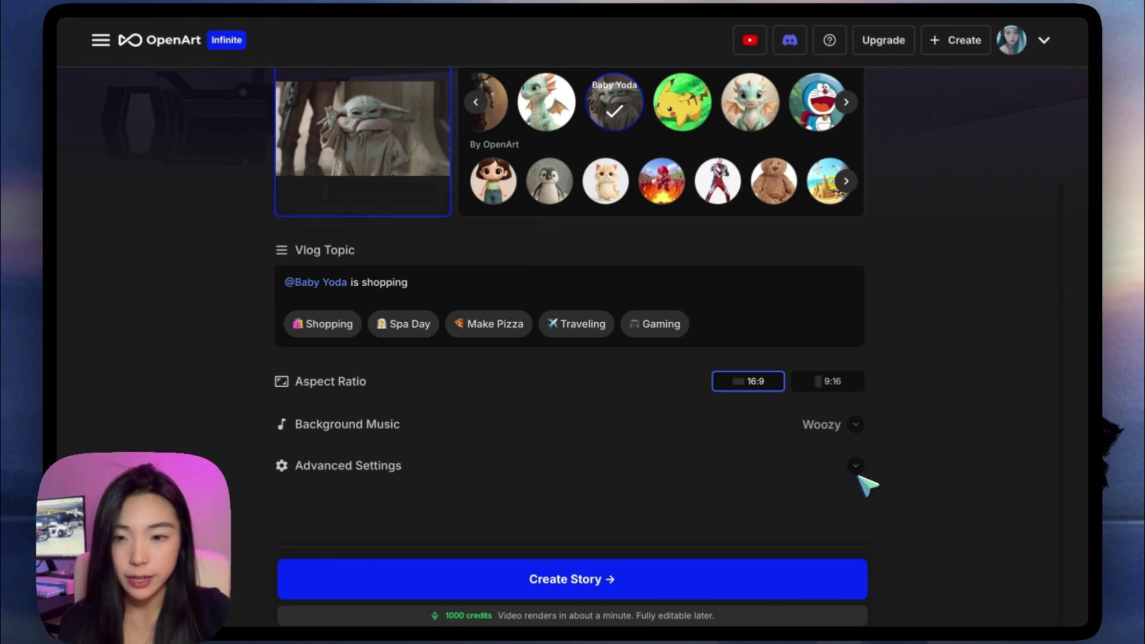
# Expand the advanced settings, review the available image models and keep character as the image model.
pyautogui.click(856, 465)
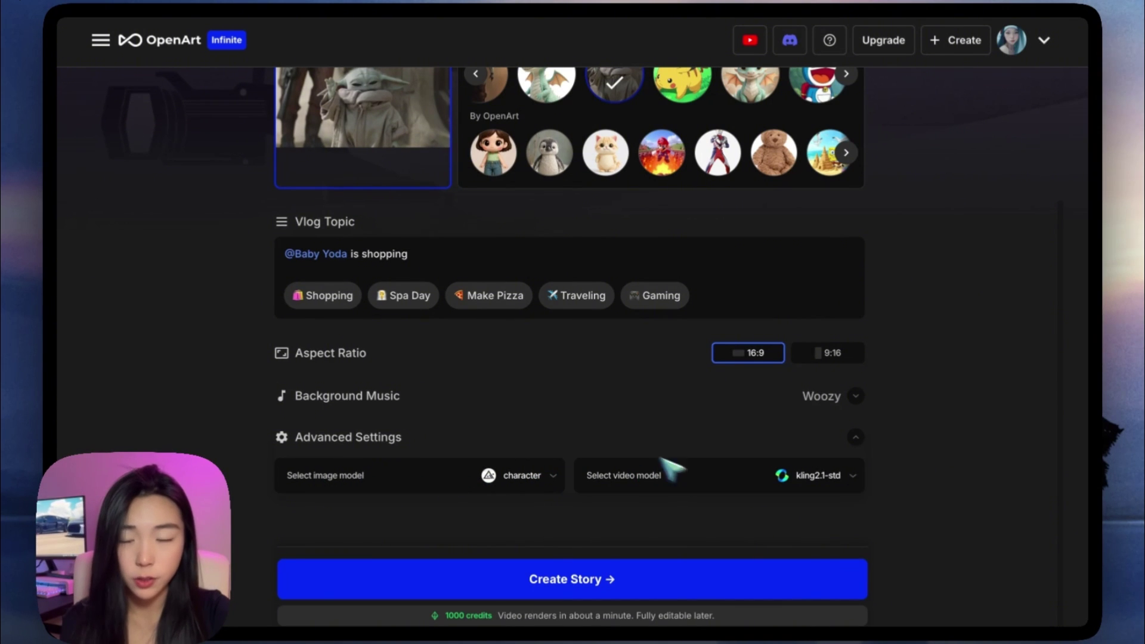
pyautogui.click(525, 476)
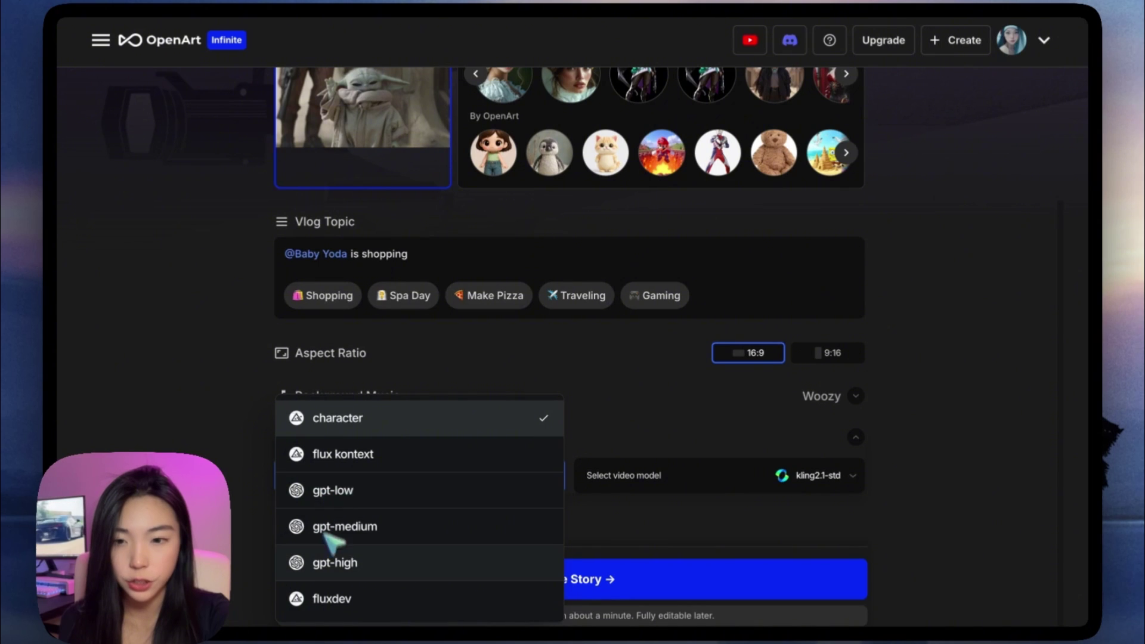
pyautogui.click(477, 421)
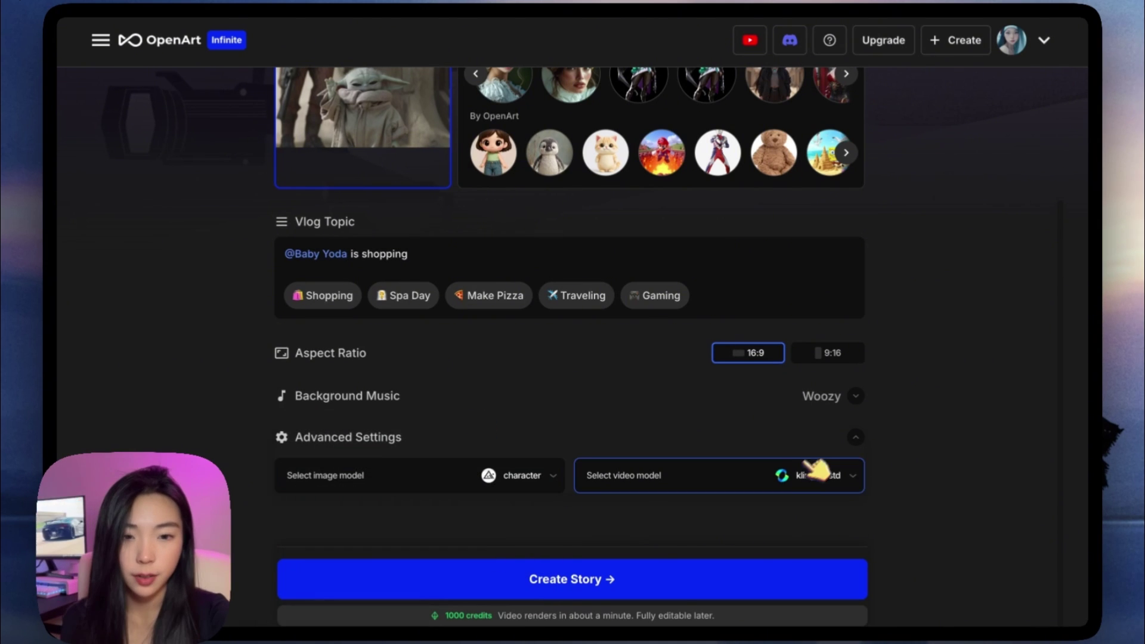
# Review the available video models, keep kling2.1-std, and create the Baby Yoda shopping story.
pyautogui.click(811, 475)
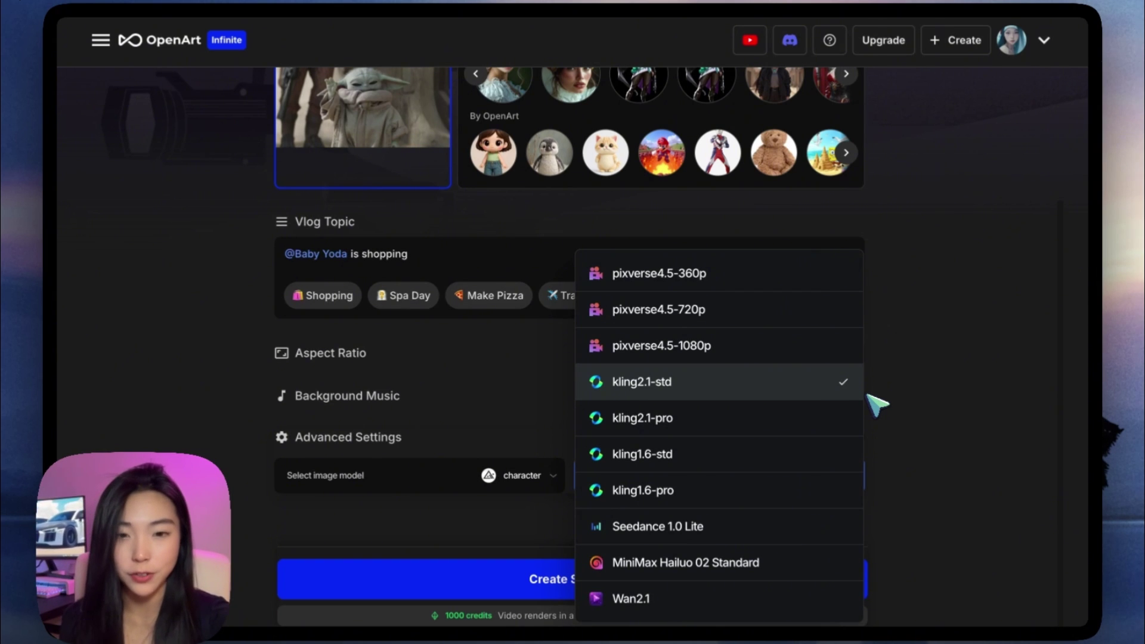
pyautogui.click(713, 389)
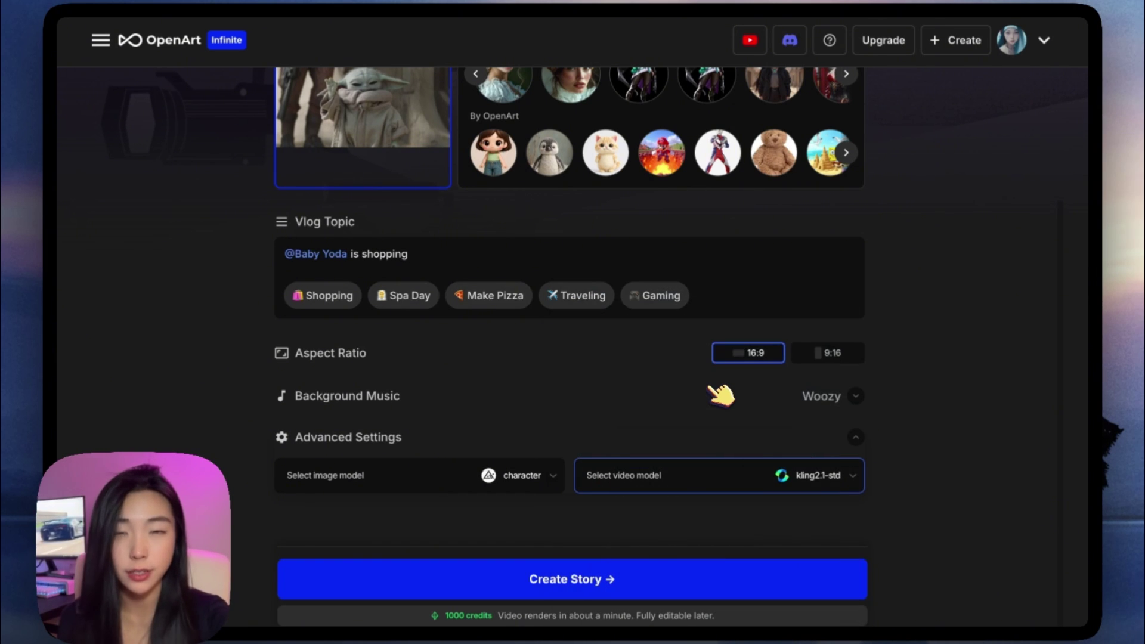
pyautogui.click(489, 589)
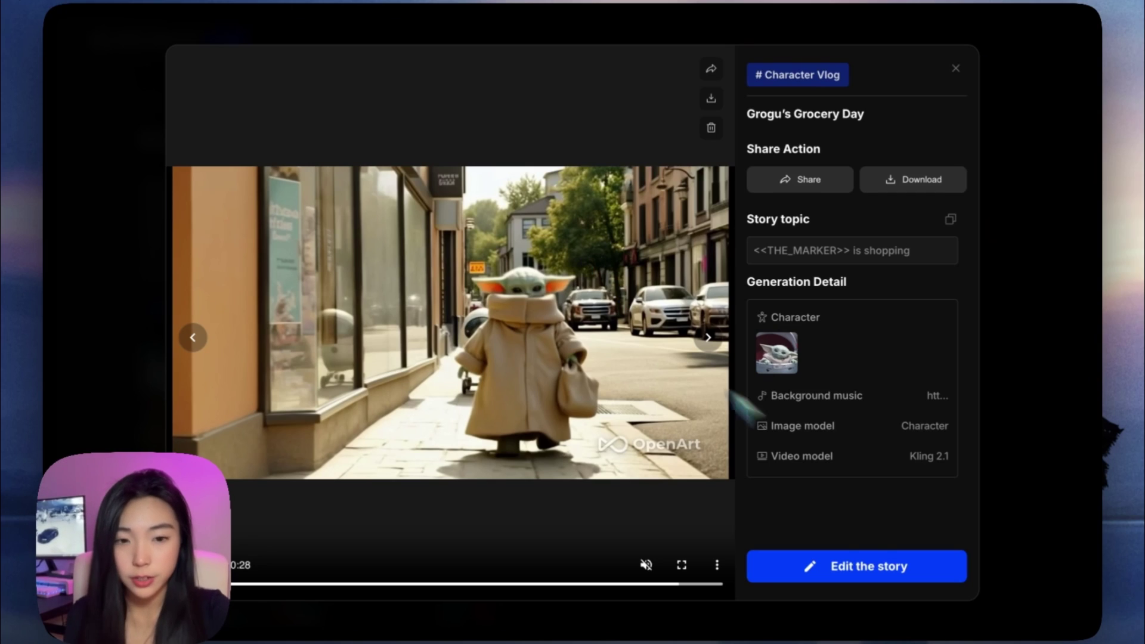
# Open Grogu's Grocery Day for editing and review the still image and video prompts of the final store-exit clip.
pyautogui.click(886, 571)
pyautogui.hscroll(5, 325, 536)
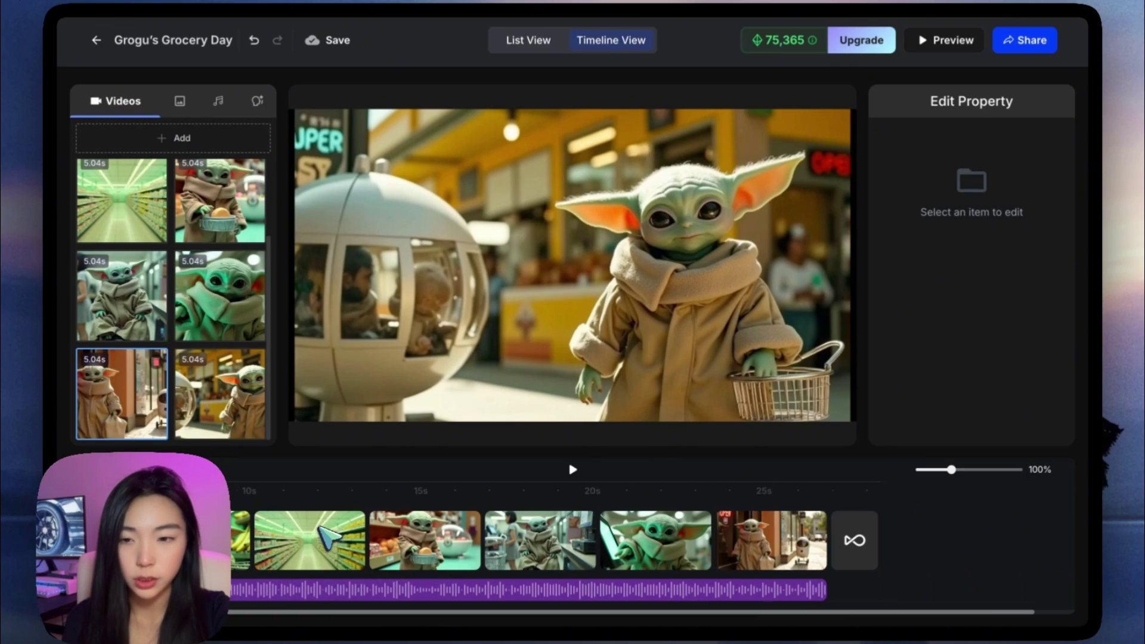
pyautogui.click(757, 533)
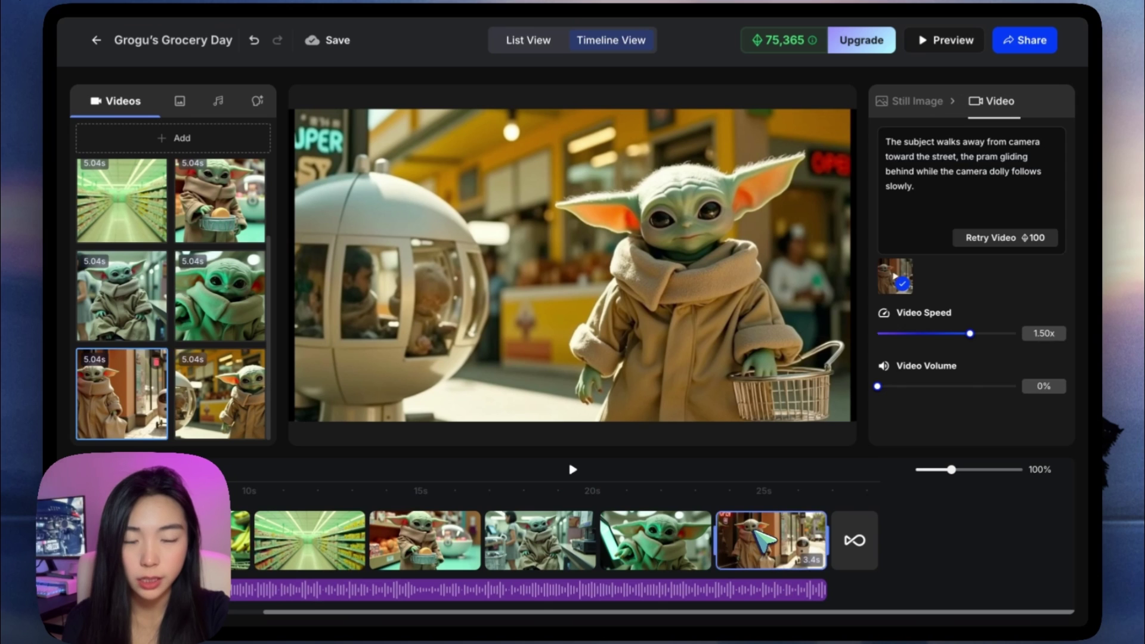
pyautogui.click(927, 108)
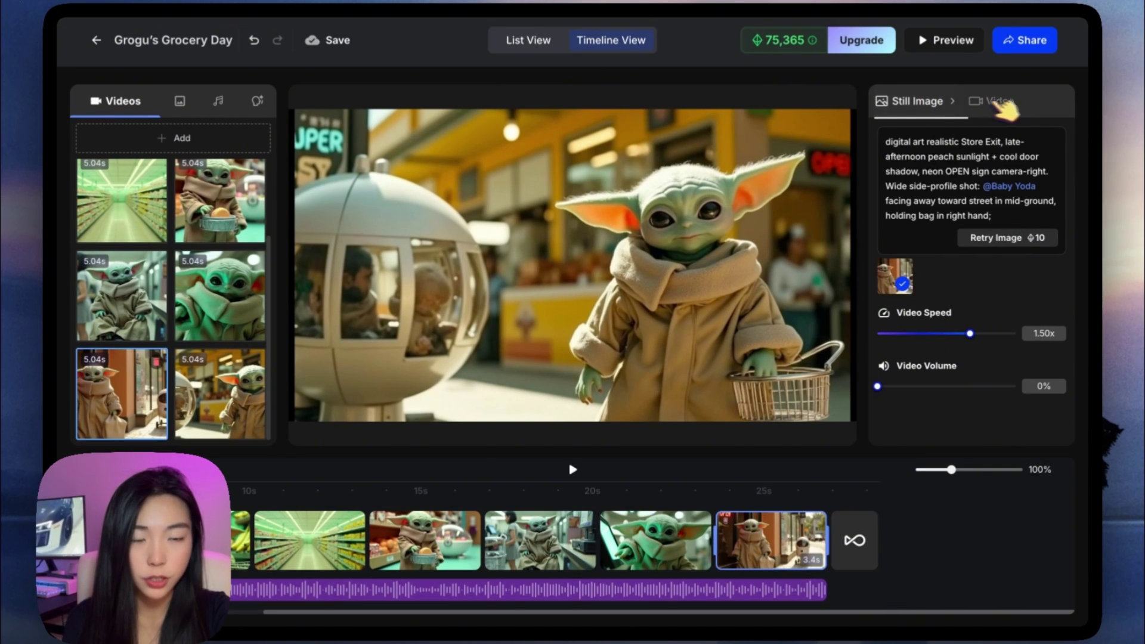
pyautogui.click(995, 104)
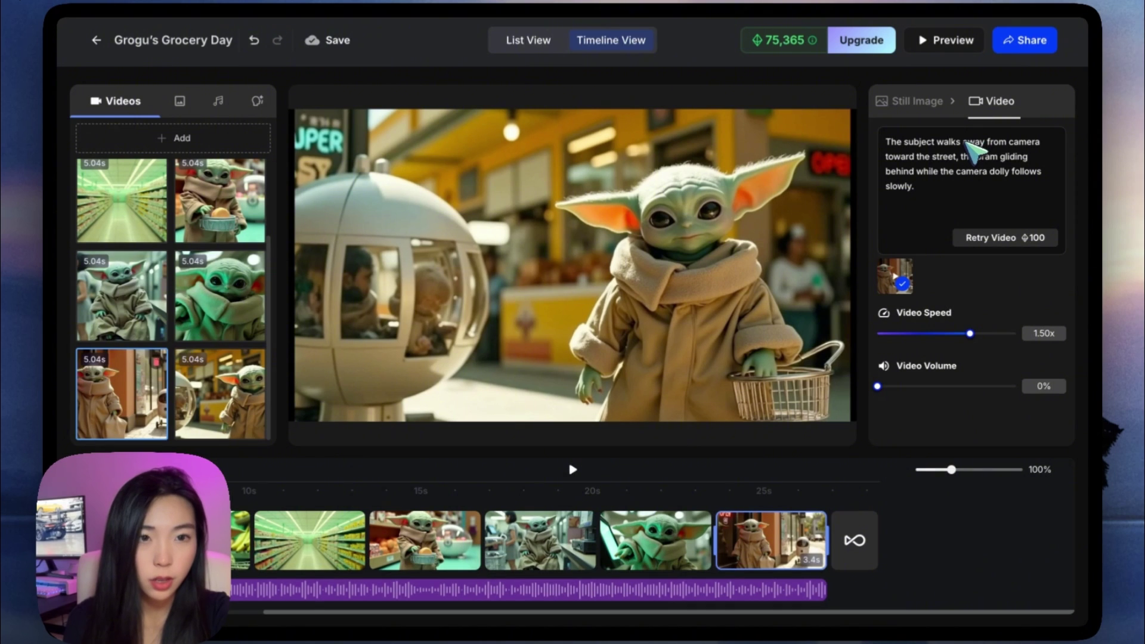
# Change the final clip's video prompt to "The subject walks towards the camera on the street", keeping the rest, and regenerate the video.
pyautogui.click(914, 143)
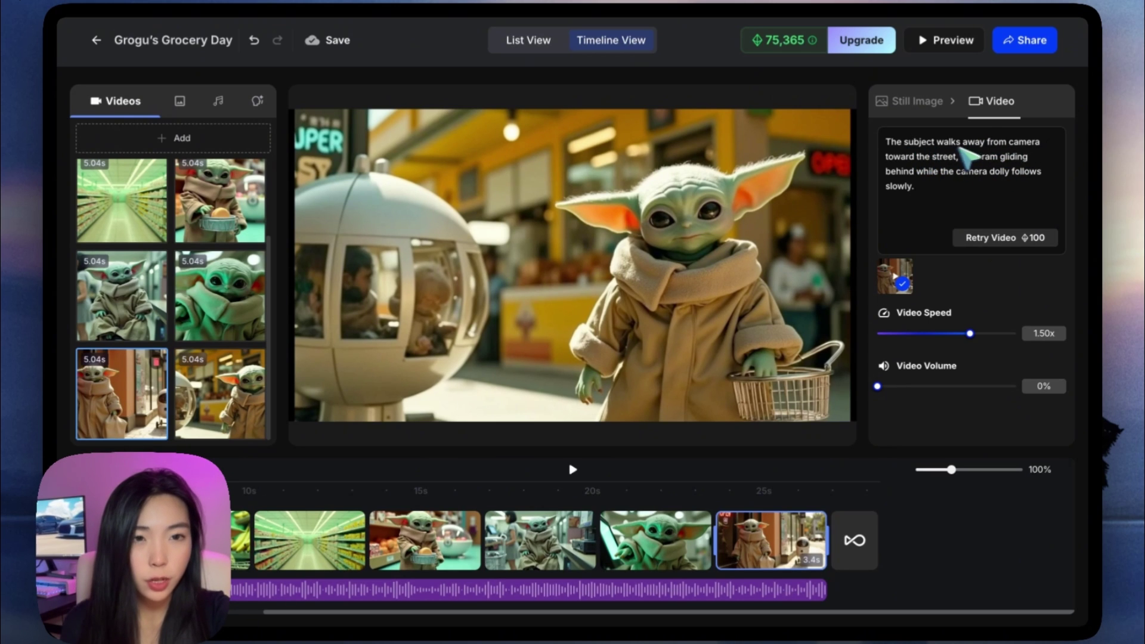
pyautogui.click(1007, 142)
pyautogui.moveTo(1012, 149); pyautogui.dragTo(877, 164)
pyautogui.write('towards the camera on')
pyautogui.click(1004, 238)
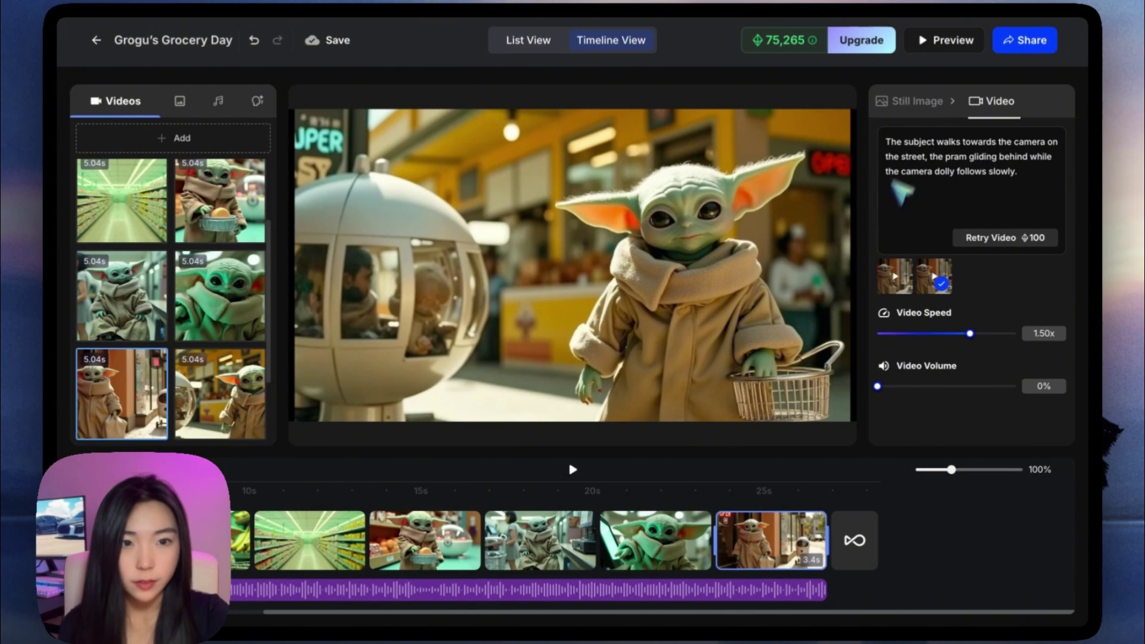
# Select the first video version of the final clip and play the timeline from about 22 seconds.
pyautogui.click(911, 273)
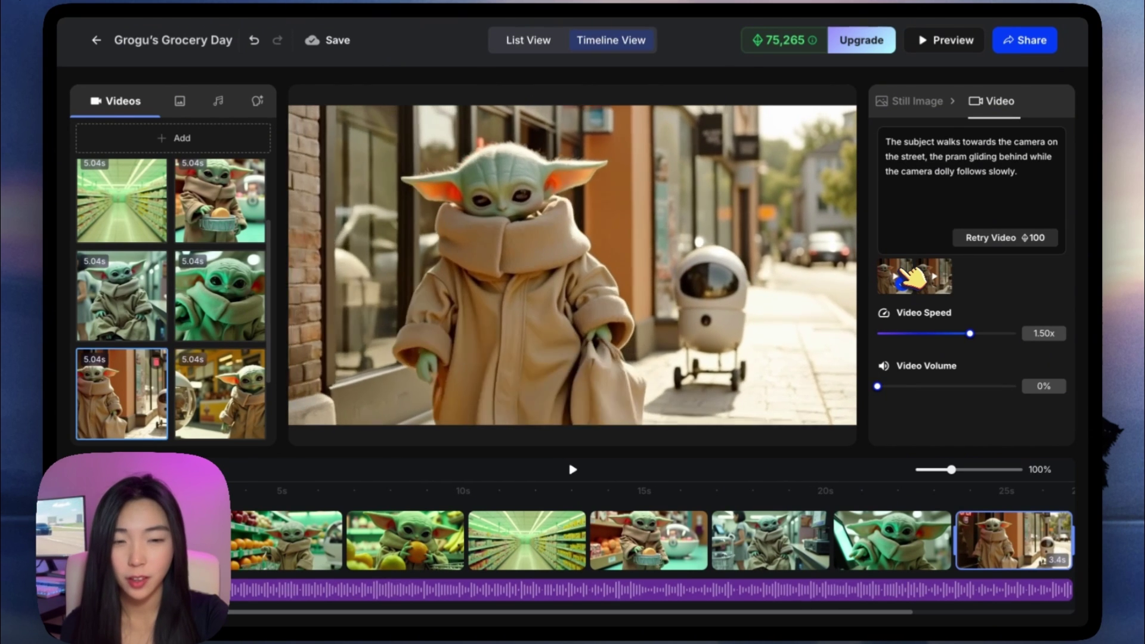
pyautogui.click(893, 490)
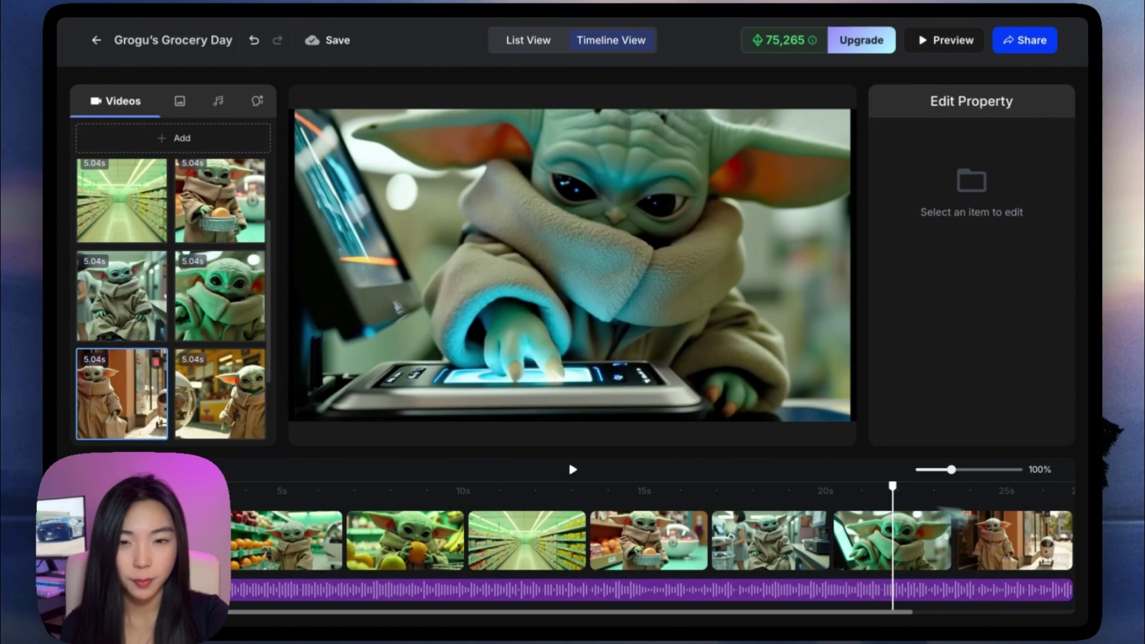
pyautogui.click(574, 470)
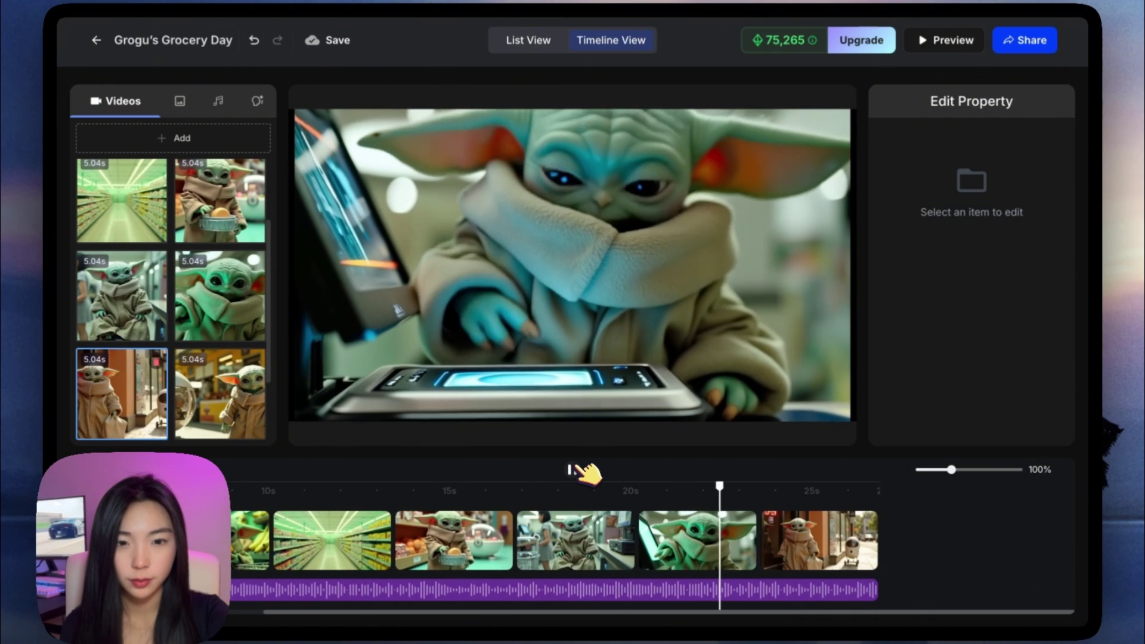